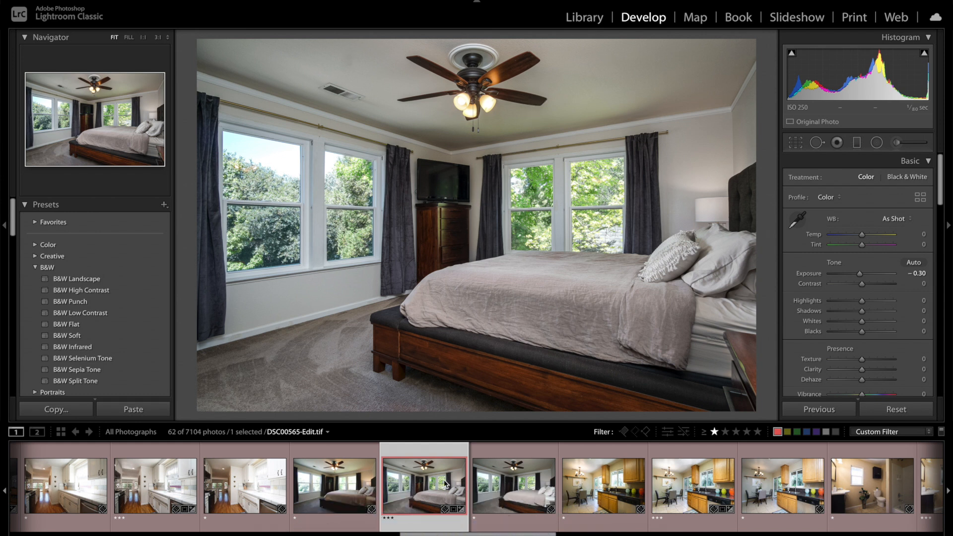
# Step: Examine the bedroom shot DSC00567.JPG close up at the ceiling fan and the windows, and compare it with DSC00565.JPG
pyautogui.click(486, 489)
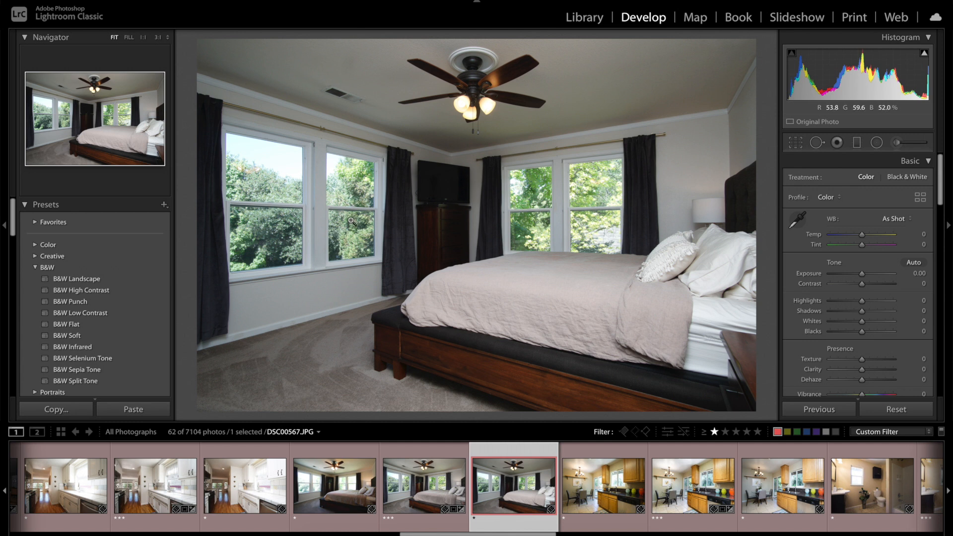
pyautogui.click(464, 104)
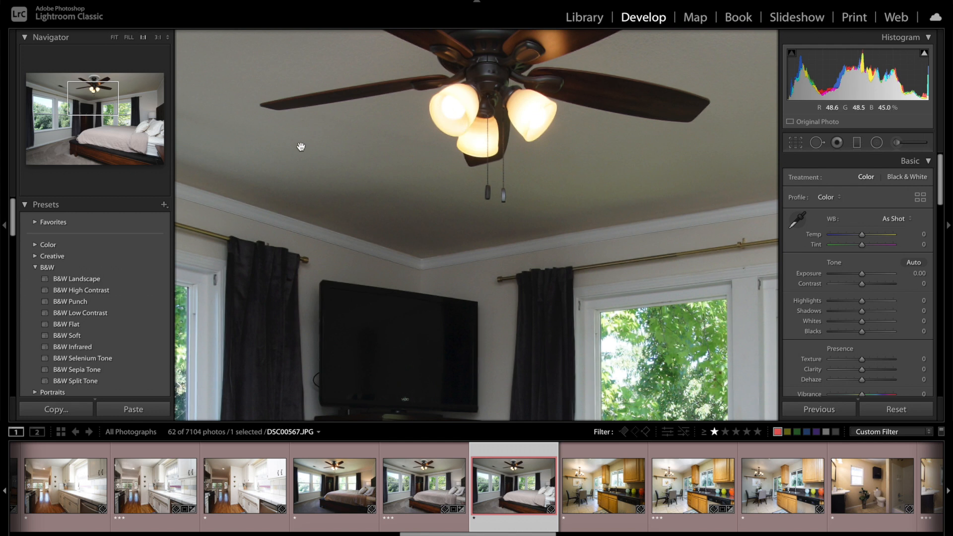
pyautogui.click(115, 38)
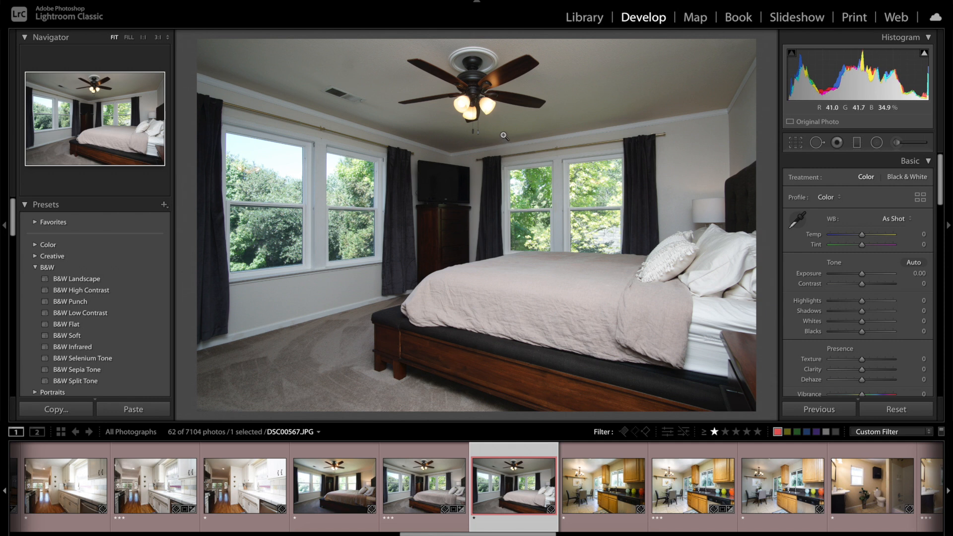
pyautogui.click(581, 183)
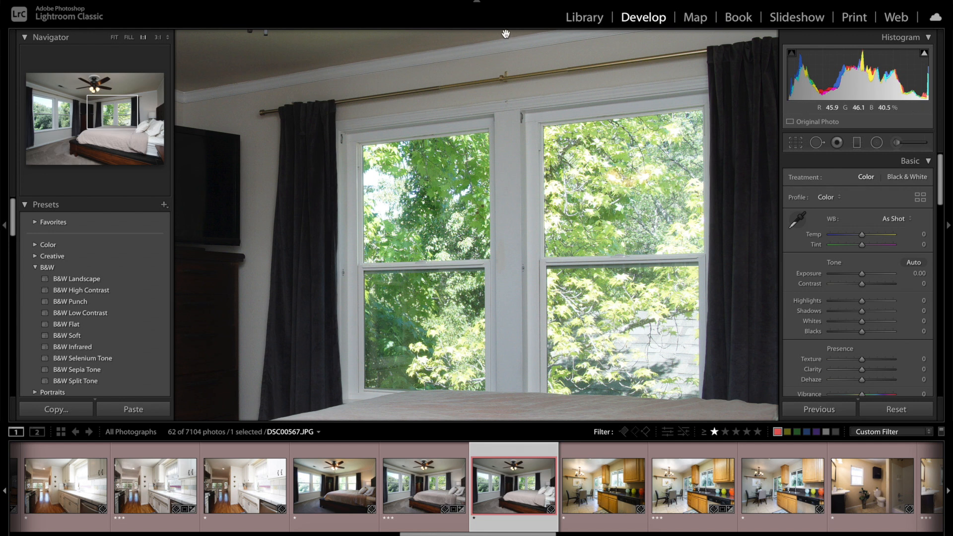
pyautogui.click(114, 38)
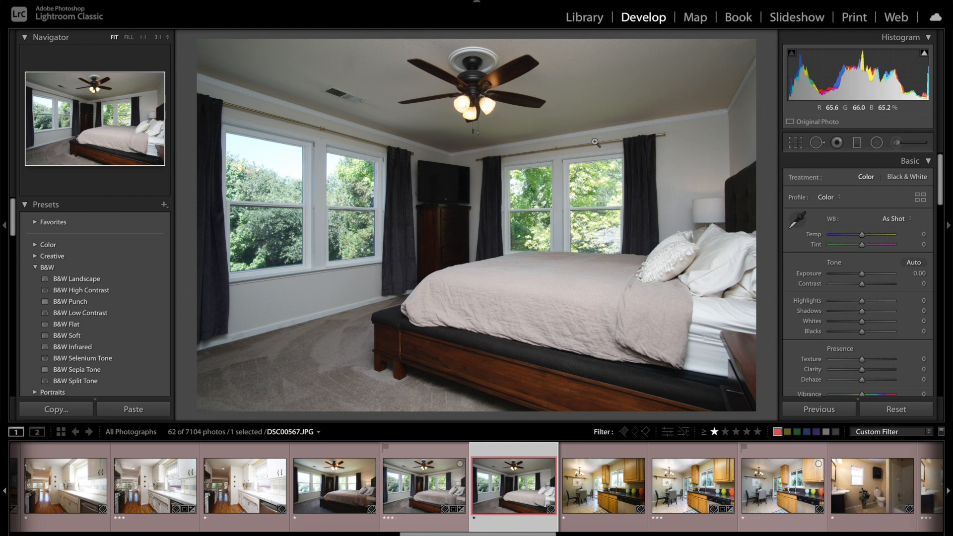
pyautogui.click(327, 491)
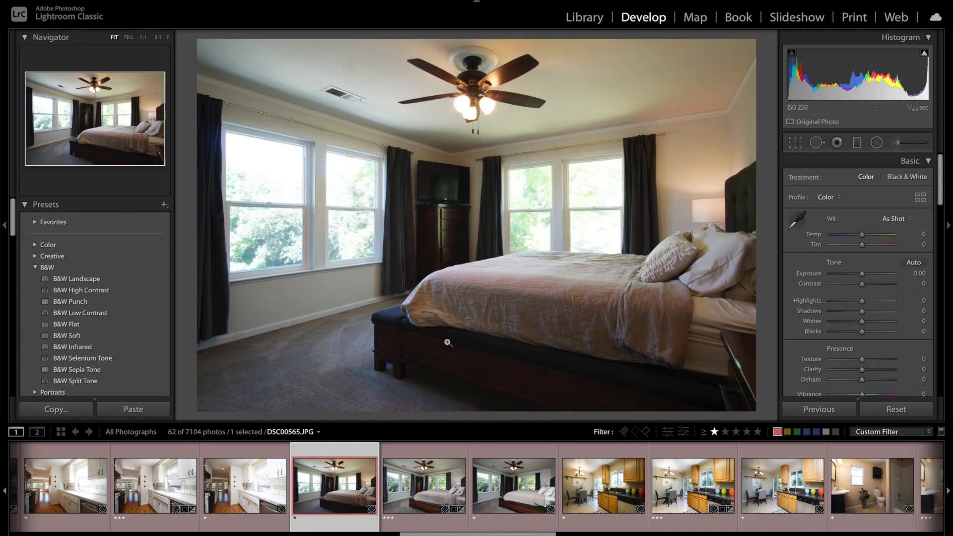
pyautogui.moveTo(472, 529)
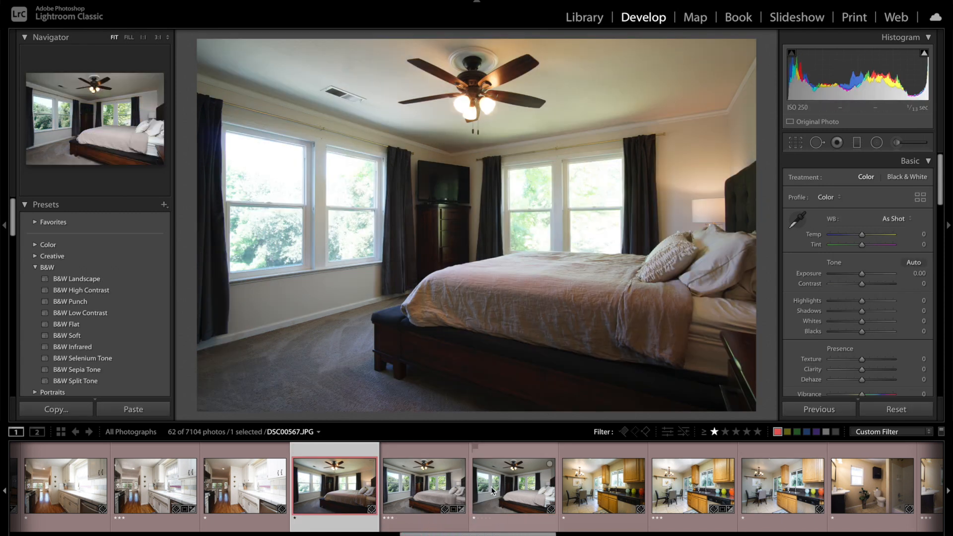
pyautogui.click(514, 485)
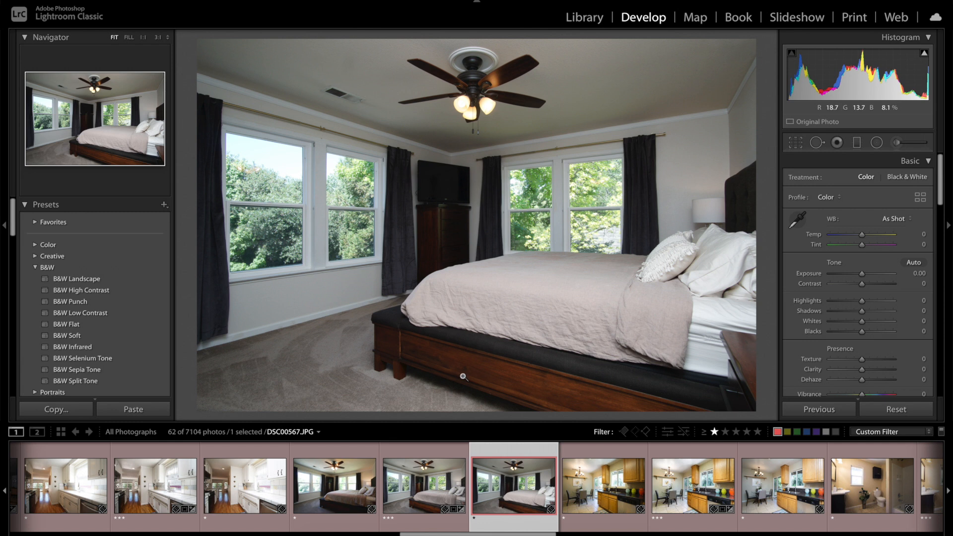
# Step: On DSC00565.JPG, set the temperature to -6 and the HSL saturation to -49 for orange and -54 for yellow
pyautogui.click(330, 499)
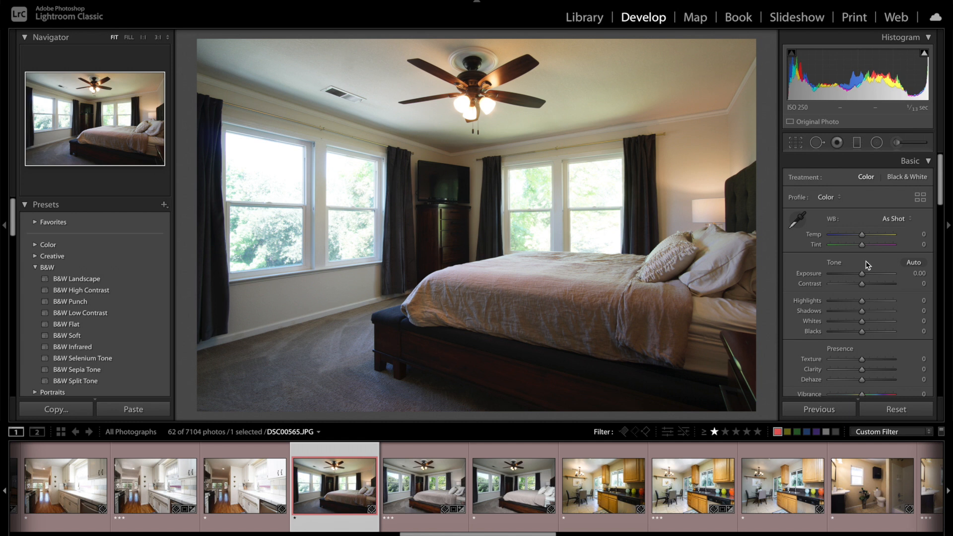
pyautogui.moveTo(861, 234); pyautogui.dragTo(859, 236)
pyautogui.scroll(-5, 861, 268)
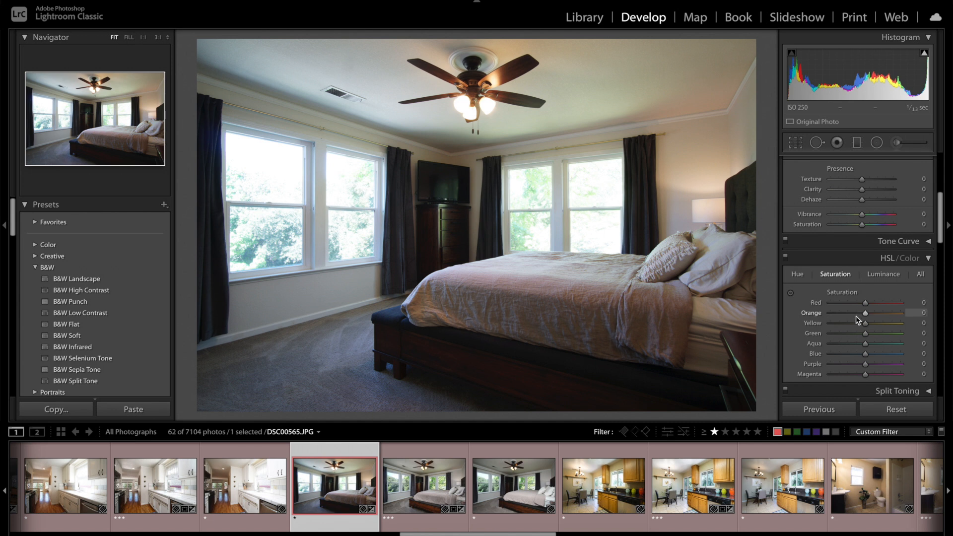
pyautogui.click(848, 313)
pyautogui.click(847, 323)
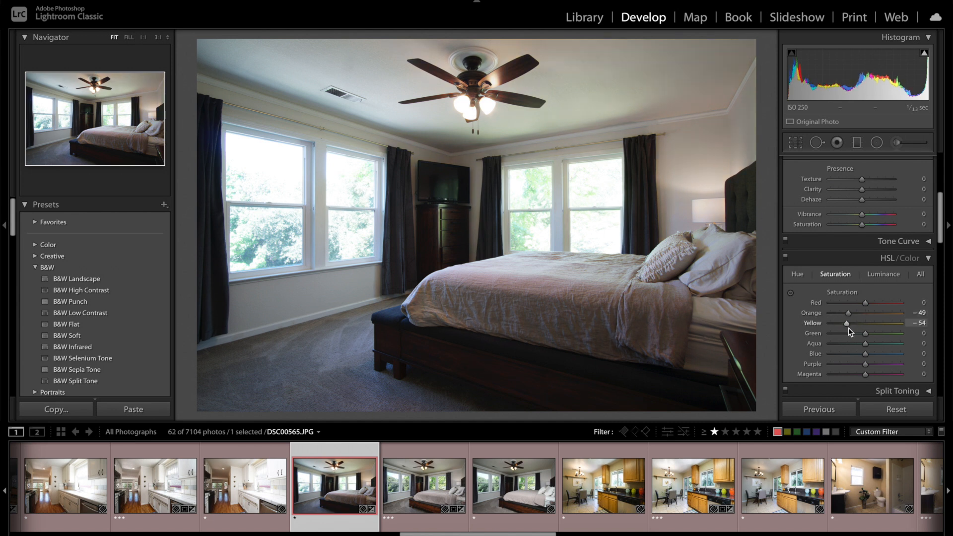
pyautogui.scroll(2, 860, 314)
pyautogui.scroll(5, 860, 314)
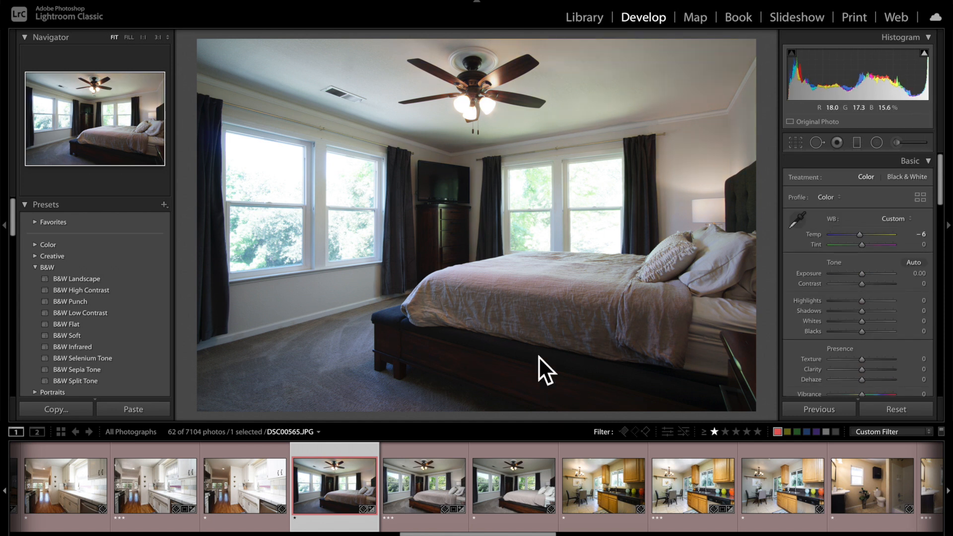
# Step: Apply the user preset Full Bump - a6400 to DSC00567.JPG and review its resulting Basic adjustments
pyautogui.click(501, 480)
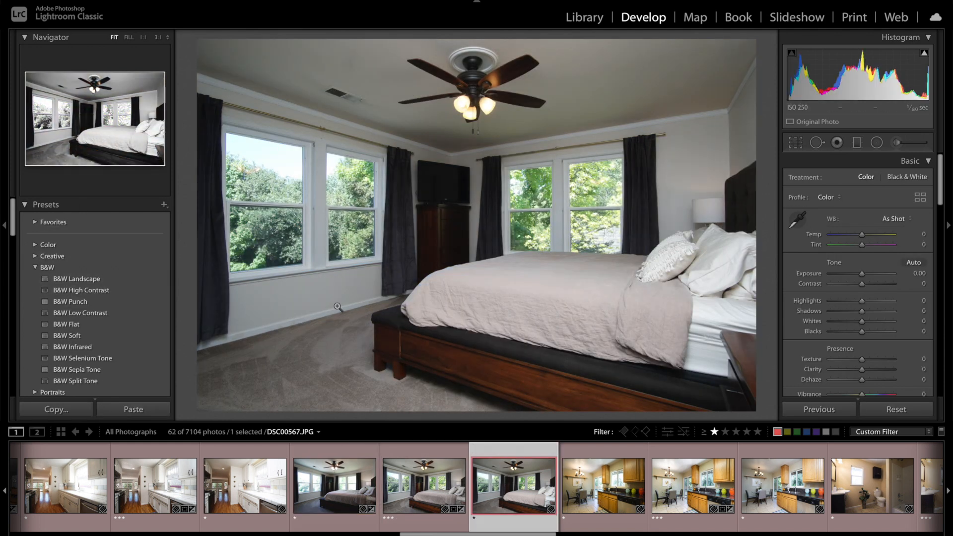
pyautogui.scroll(-10, 44, 268)
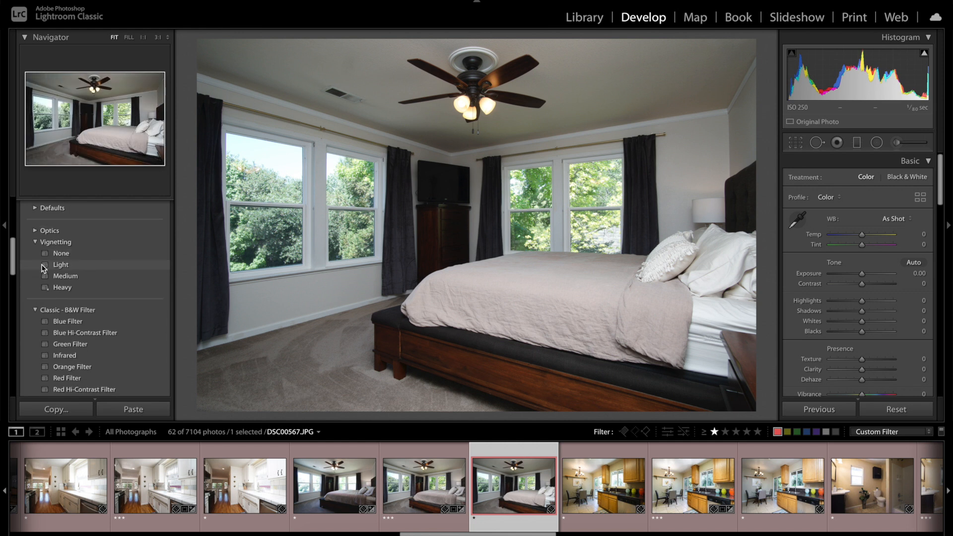
pyautogui.scroll(-15, 44, 268)
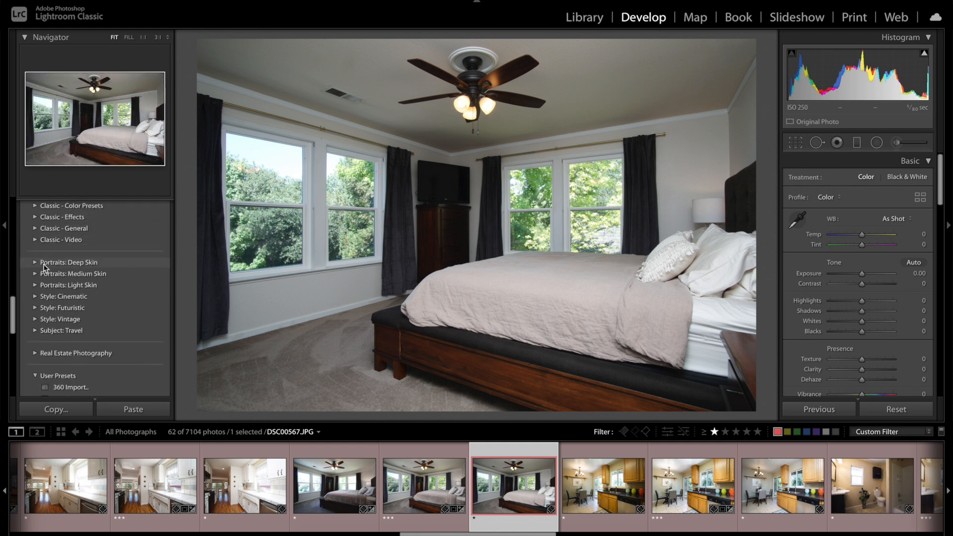
pyautogui.scroll(-1, 44, 268)
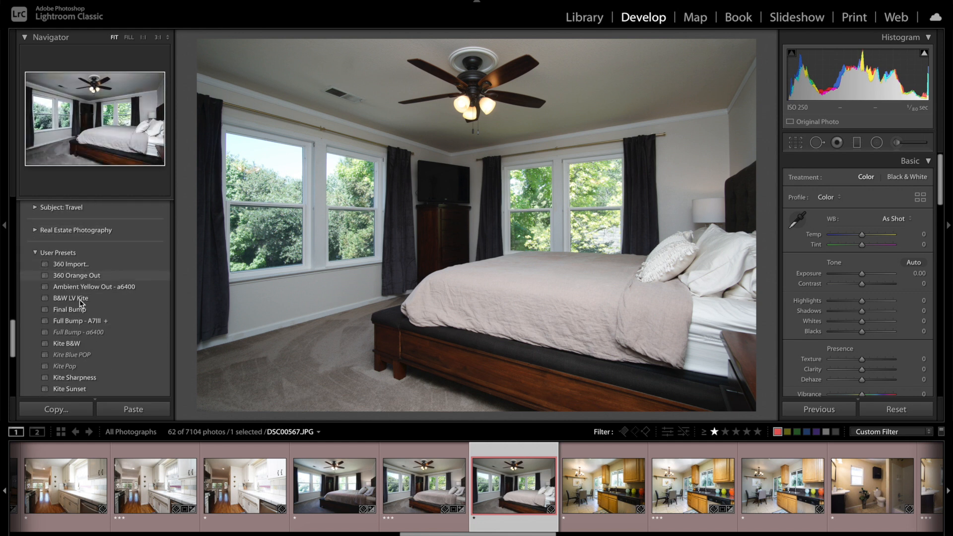
pyautogui.click(73, 332)
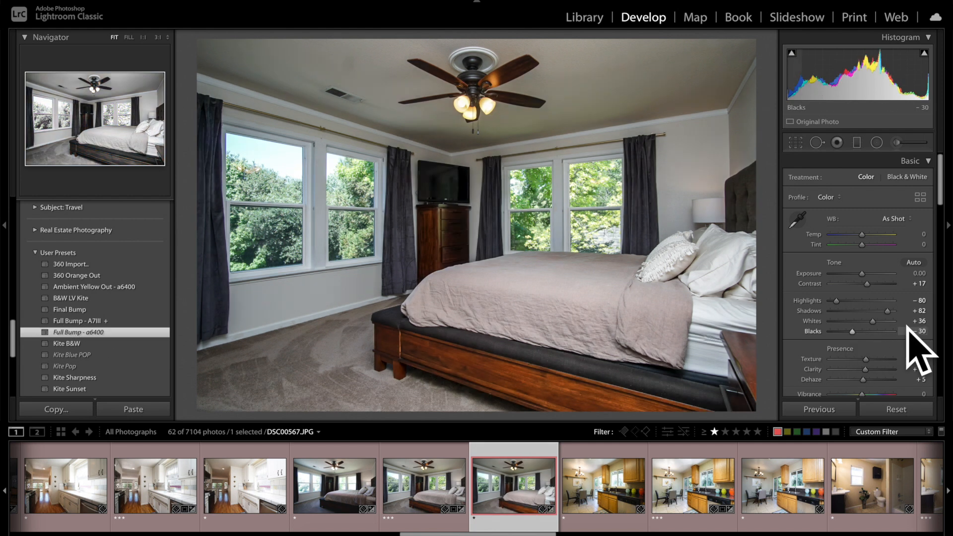
pyautogui.scroll(-1, 870, 333)
pyautogui.scroll(-2, 870, 334)
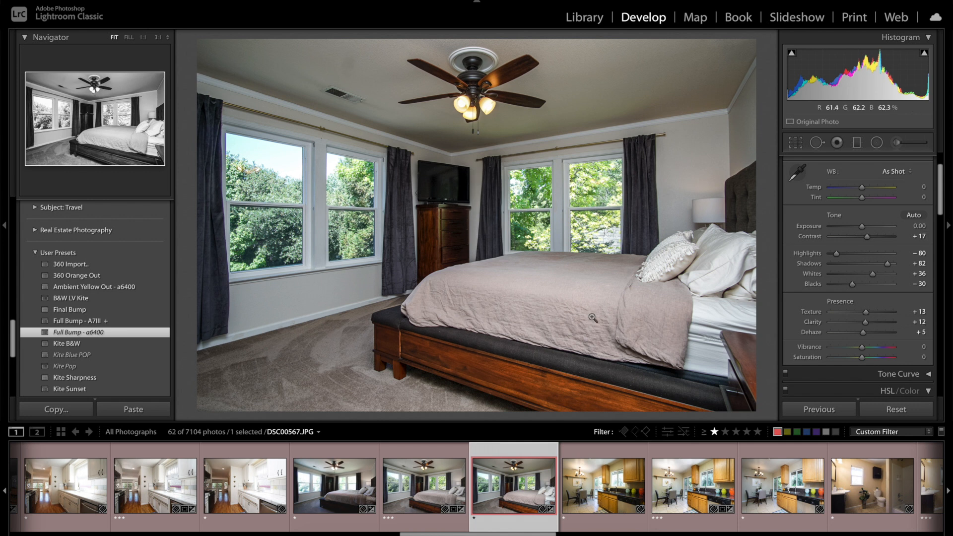
# Step: Open DSC00565.JPG and DSC00567.JPG together as layers of one Photoshop document
pyautogui.click(350, 492)
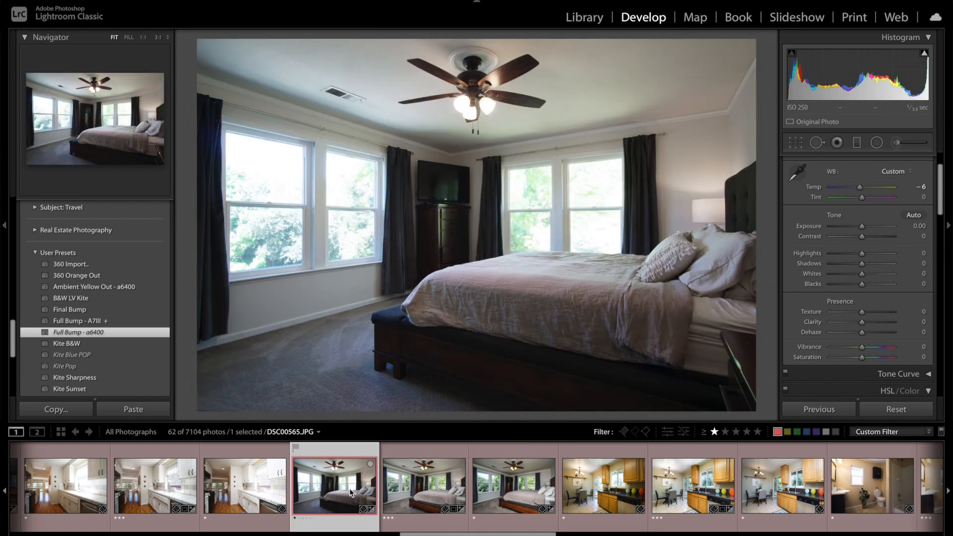
pyautogui.keyDown('ctrl'); pyautogui.click(509, 492); pyautogui.keyUp('ctrl')
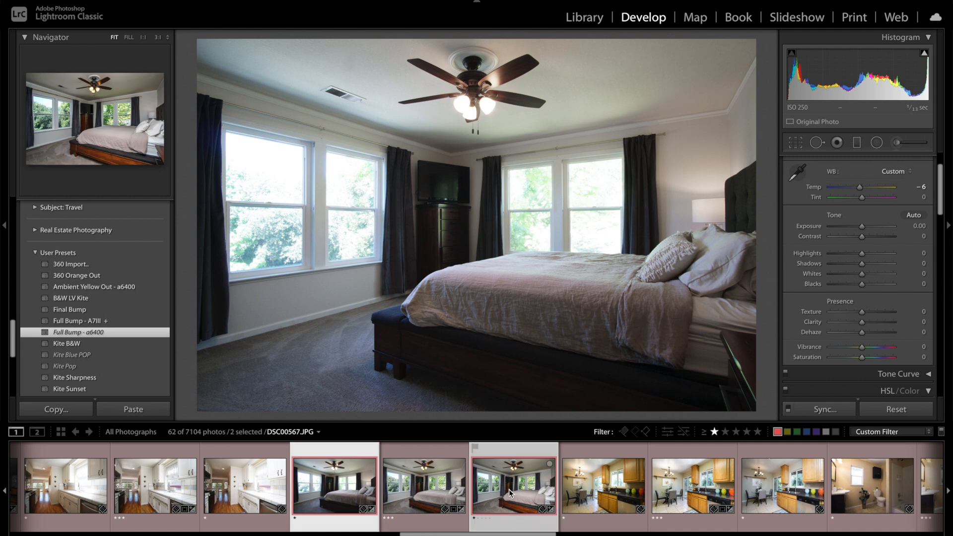
pyautogui.press('ctrl')
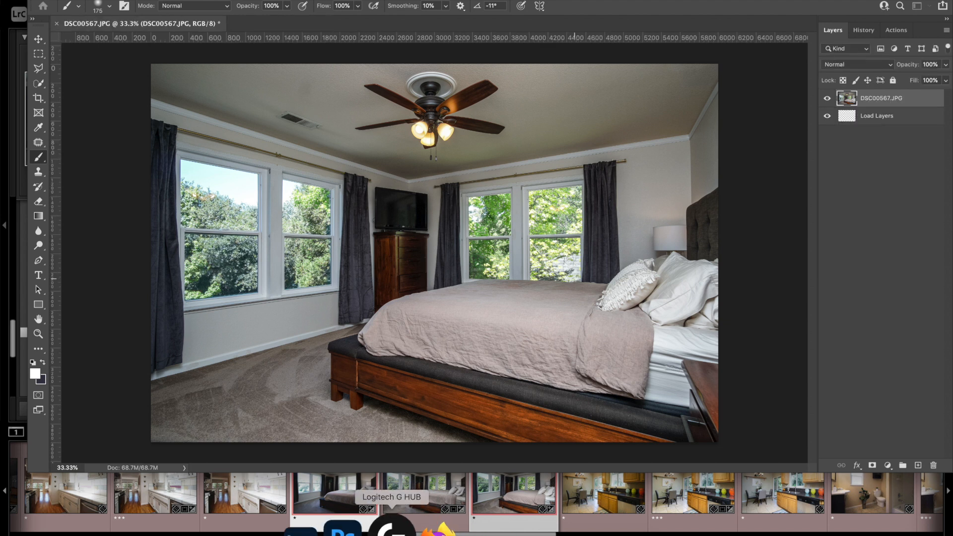
# Step: Back in Lightroom Classic, switch between the adjusted DSC00565.JPG and DSC00567.JPG to compare the two exposures
pyautogui.click(355, 498)
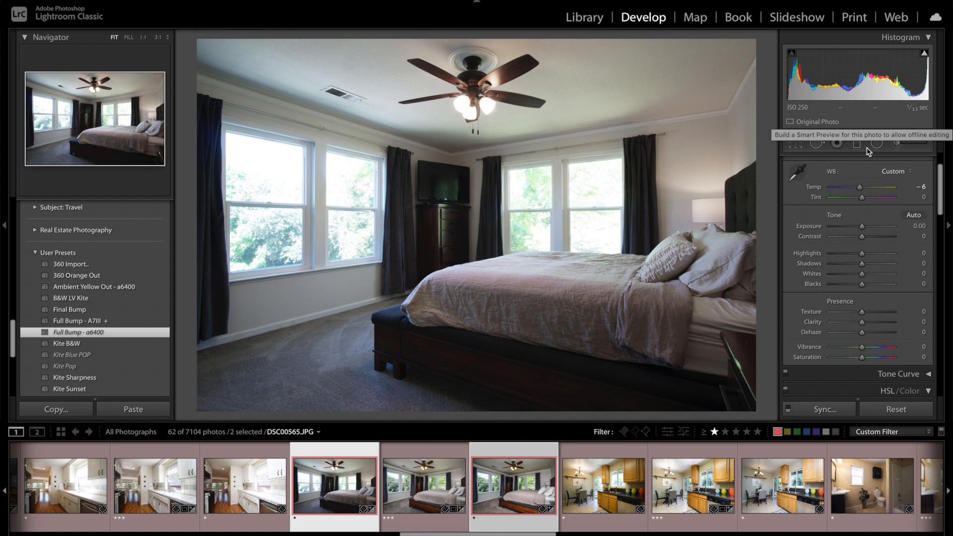
pyautogui.click(516, 491)
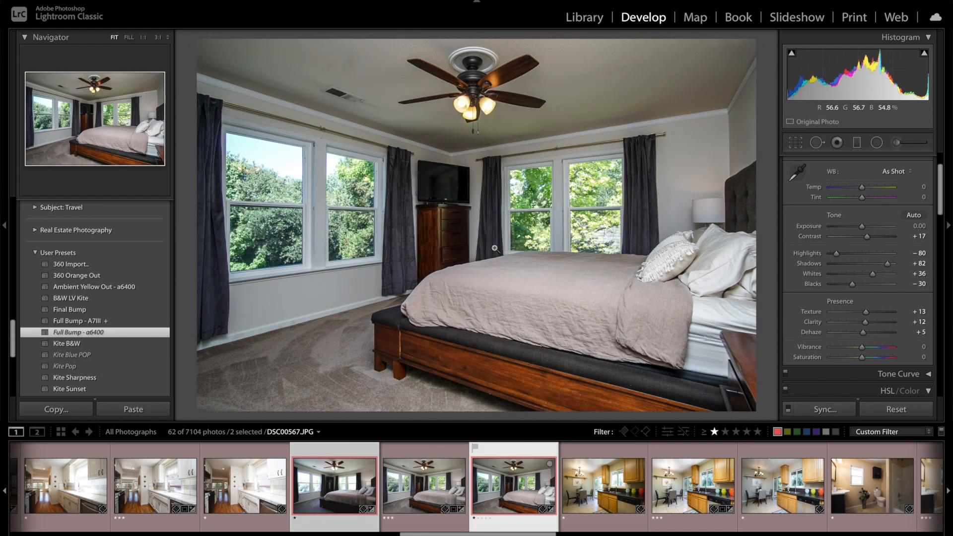
pyautogui.click(342, 484)
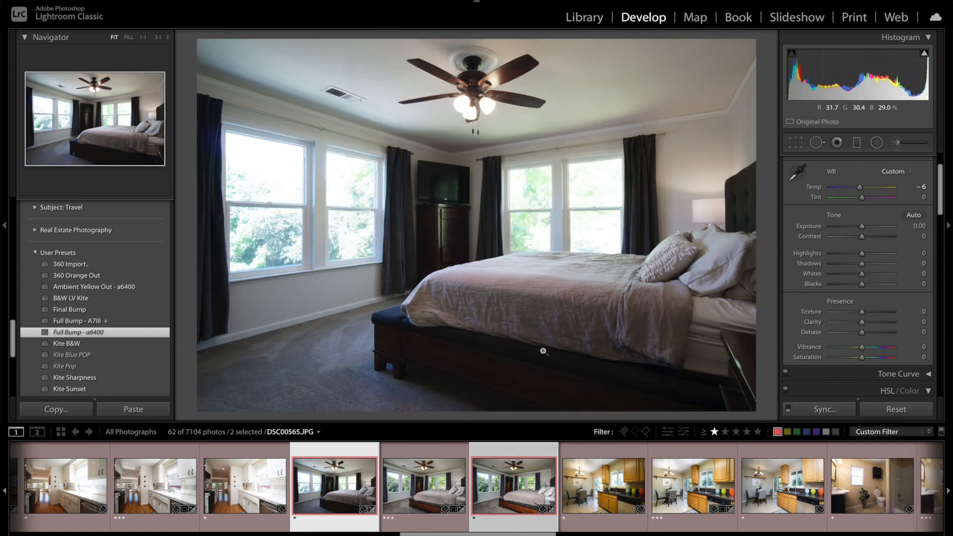
pyautogui.click(499, 473)
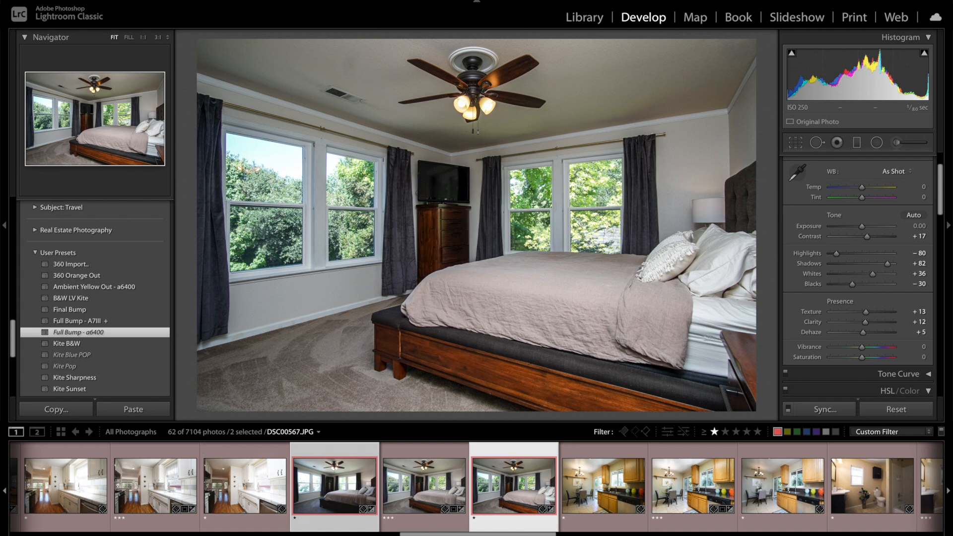
pyautogui.click(349, 489)
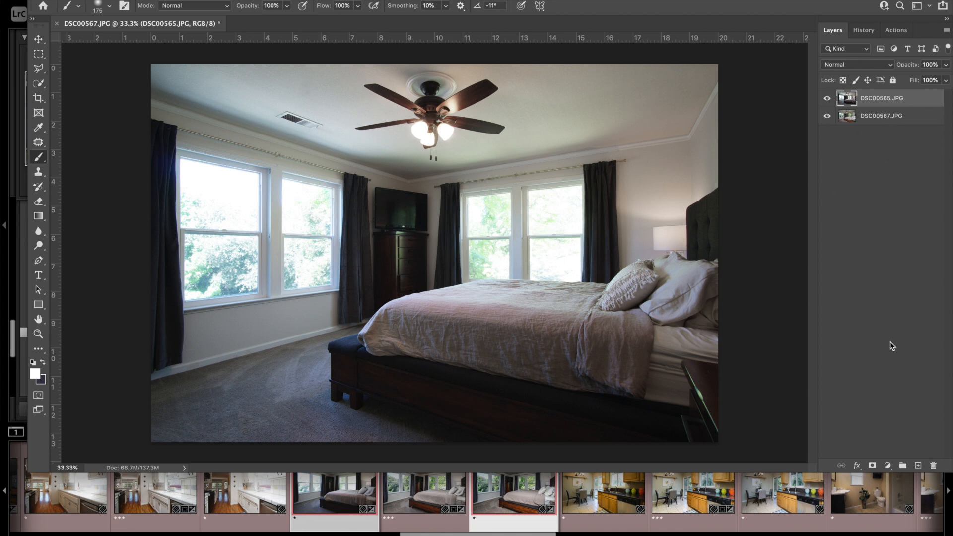
# Step: In Photoshop, auto-align the DSC00565.JPG and DSC00567.JPG layers using the Auto projection
pyautogui.keyDown('shift'); pyautogui.click(911, 123); pyautogui.keyUp('shift')
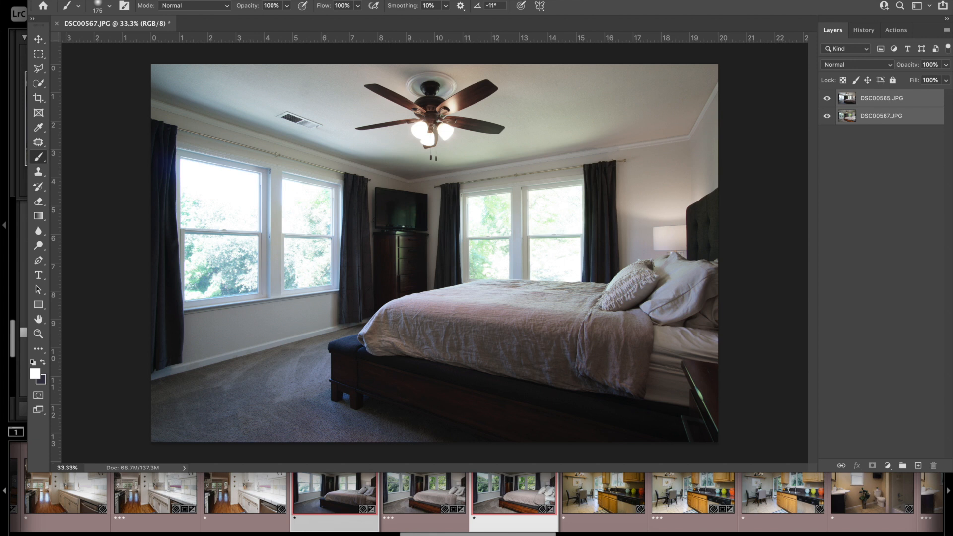
pyautogui.click(115, 0)
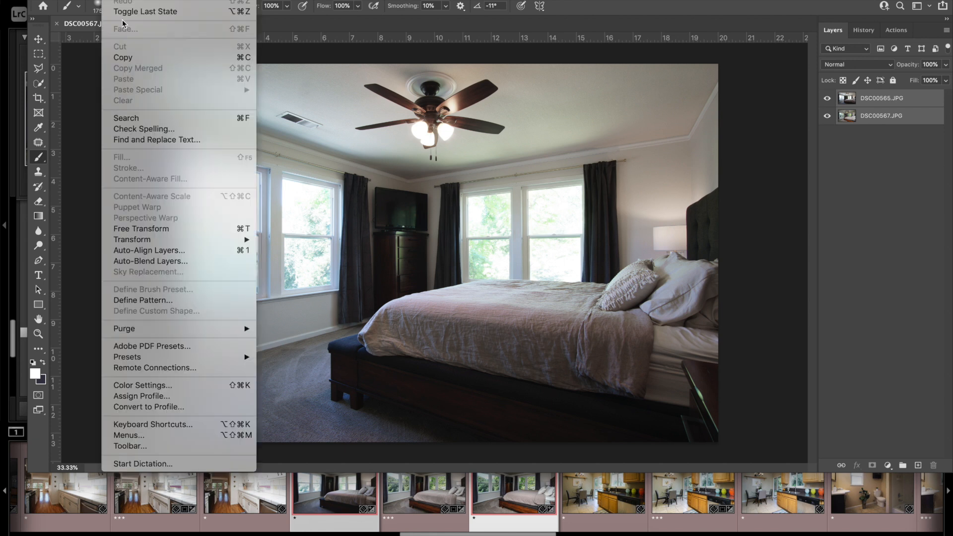
pyautogui.click(138, 251)
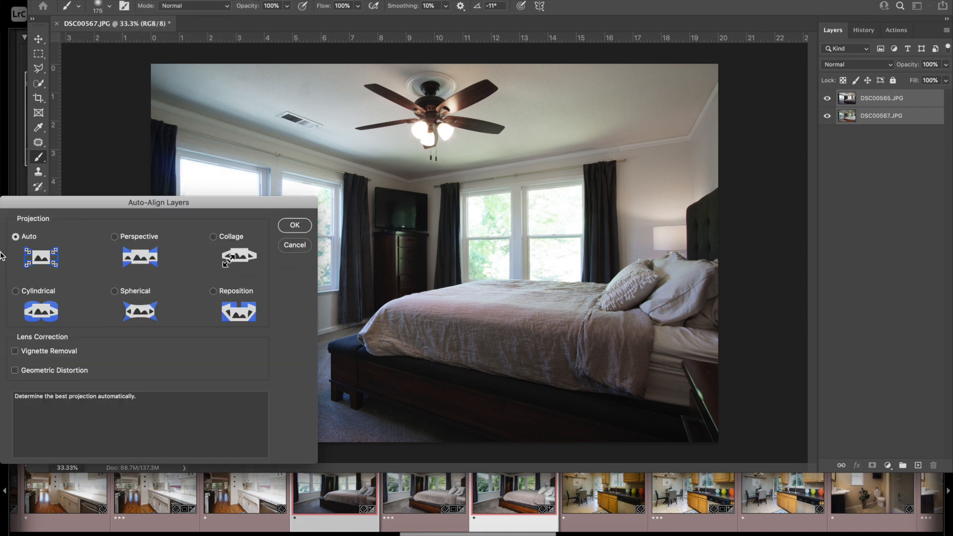
pyautogui.click(295, 225)
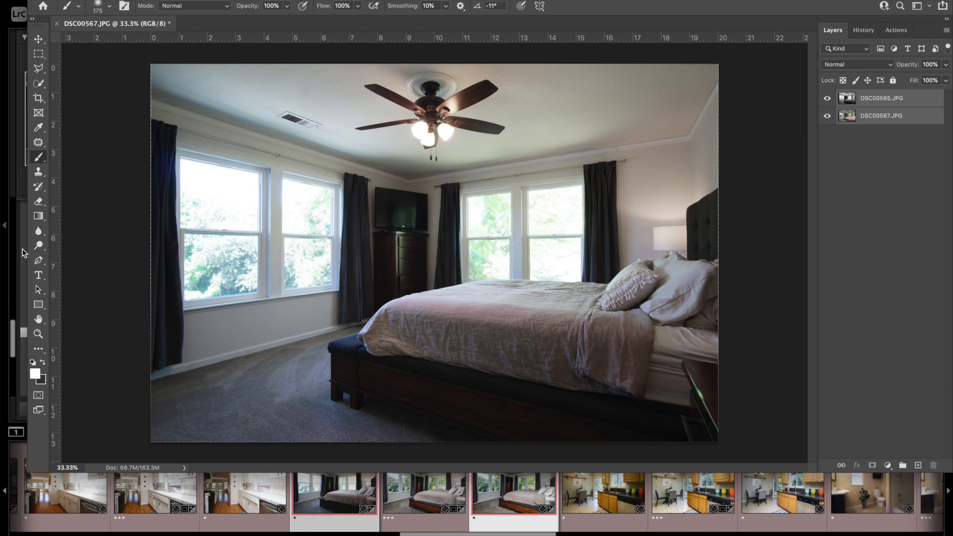
# Step: Set the Brush tool's flow to 20%
pyautogui.rightClick(274, 180)
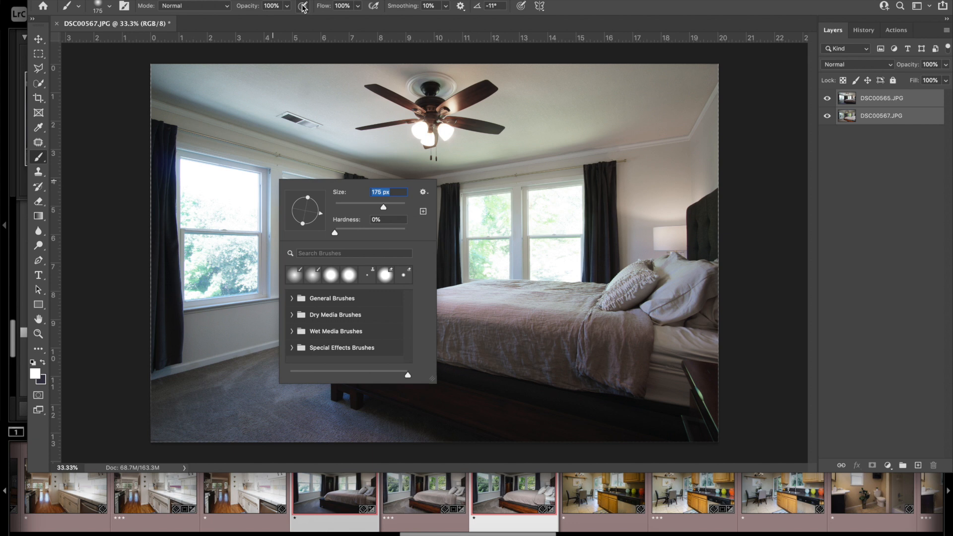
pyautogui.click(336, 6)
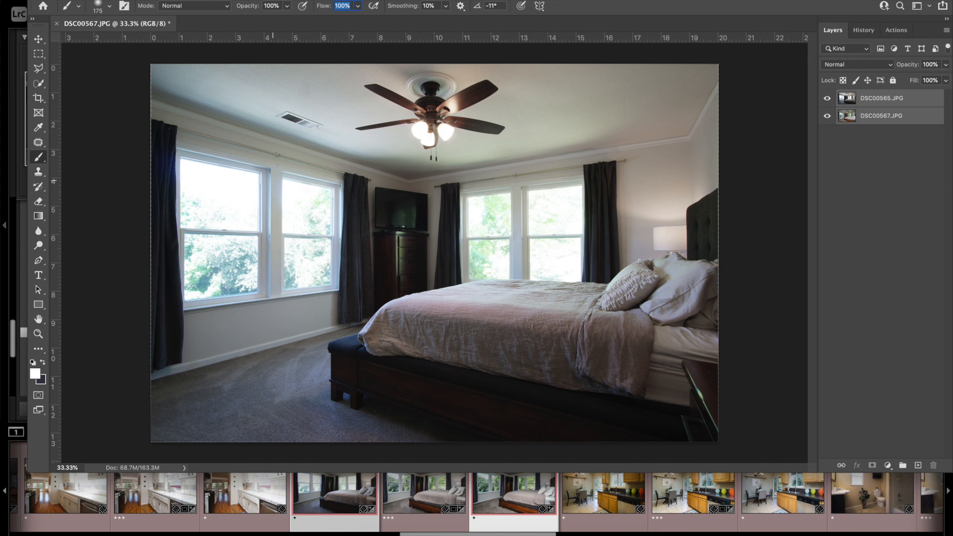
pyautogui.write('20')
# Step: Add a black layer mask to the DSC00565.JPG layer and prepare a 1400 px brush with white as the foreground color
pyautogui.click(882, 100)
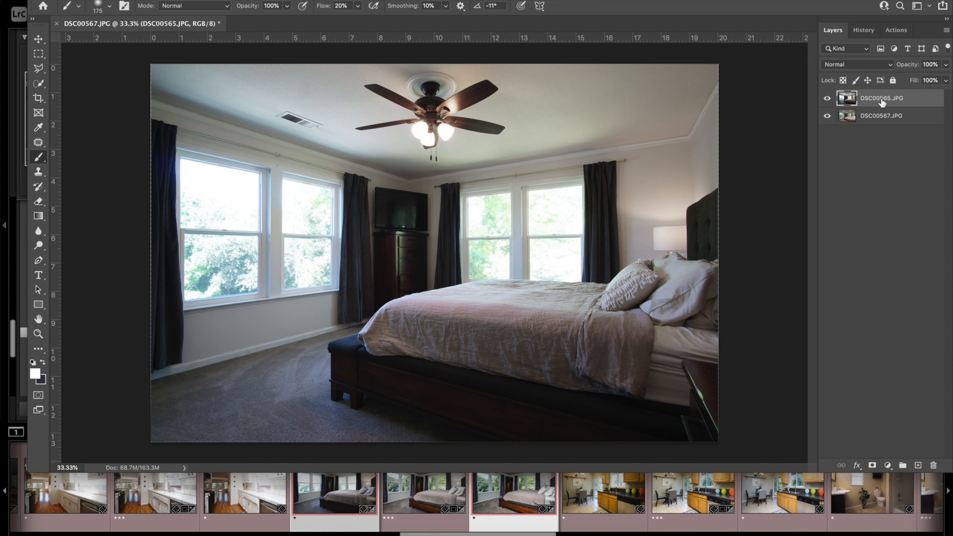
pyautogui.keyDown('alt'); pyautogui.click(871, 466); pyautogui.keyUp('alt')
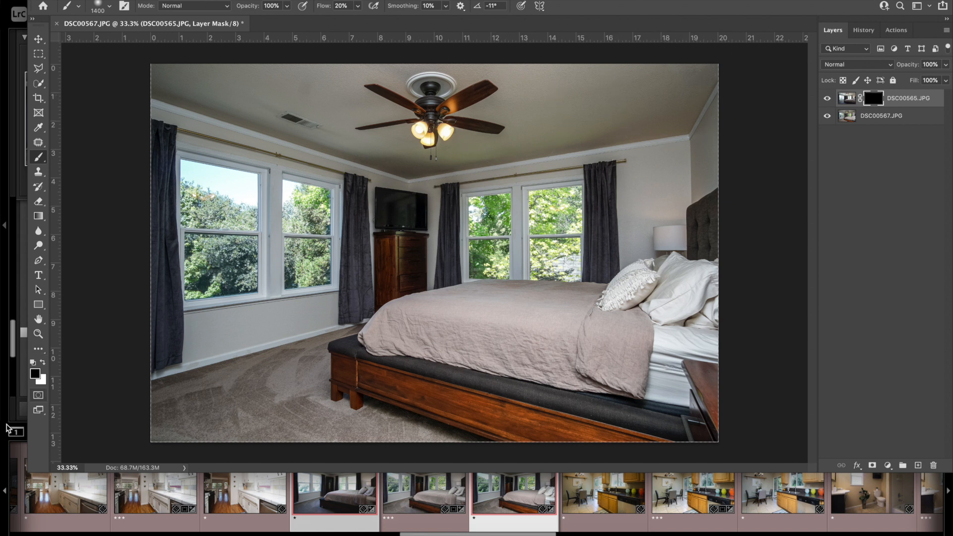
pyautogui.click(43, 363)
pyautogui.press('x')
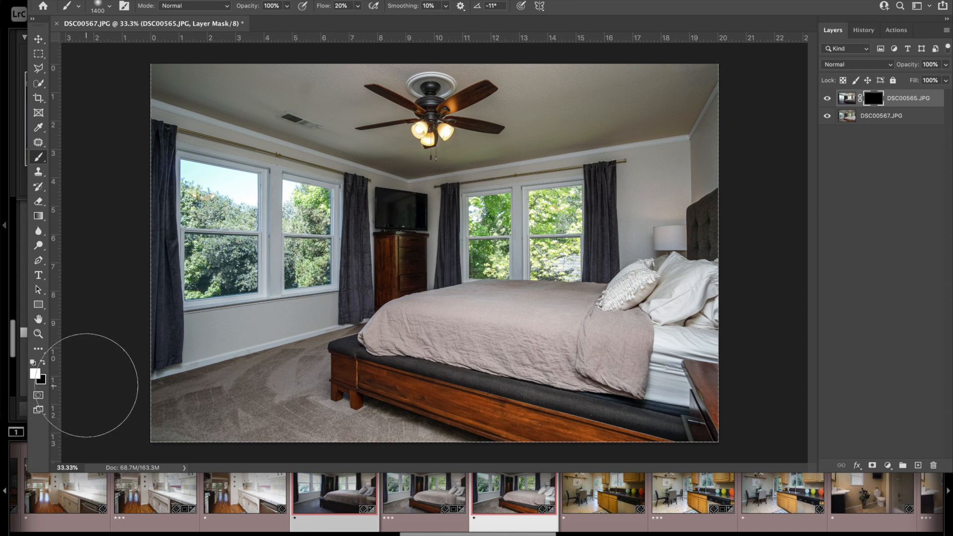
# Step: Paint white on the DSC00565.JPG mask with a 1500 px brush over the ceiling, walls, bed and carpet
pyautogui.press('x')
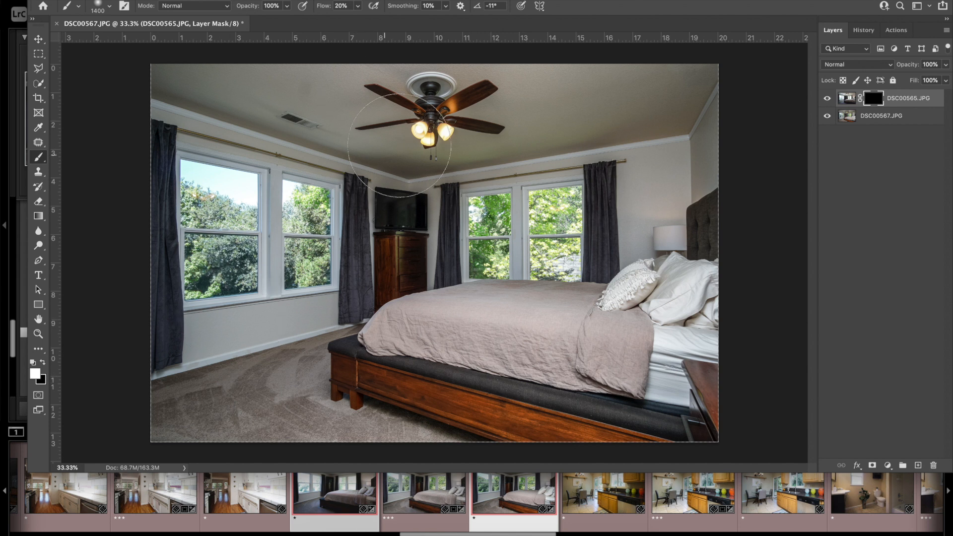
pyautogui.press(']')
pyautogui.moveTo(524, 114)
pyautogui.mouseDown()
pyautogui.moveTo(641, 96)
pyautogui.moveTo(683, 77)
pyautogui.moveTo(669, 108)
pyautogui.moveTo(682, 183)
pyautogui.moveTo(715, 156)
pyautogui.moveTo(701, 196)
pyautogui.moveTo(653, 214)
pyautogui.moveTo(710, 278)
pyautogui.moveTo(725, 361)
pyautogui.moveTo(566, 361)
pyautogui.moveTo(407, 380)
pyautogui.moveTo(406, 367)
pyautogui.moveTo(779, 409)
pyautogui.moveTo(597, 417)
pyautogui.moveTo(438, 402)
pyautogui.moveTo(364, 454)
pyautogui.moveTo(390, 405)
pyautogui.moveTo(308, 415)
pyautogui.moveTo(257, 457)
pyautogui.moveTo(184, 427)
pyautogui.moveTo(139, 343)
pyautogui.moveTo(118, 255)
pyautogui.moveTo(131, 144)
pyautogui.moveTo(273, 110)
pyautogui.moveTo(416, 99)
pyautogui.moveTo(371, 147)
pyautogui.moveTo(480, 165)
pyautogui.moveTo(634, 88)
pyautogui.moveTo(720, 77)
pyautogui.moveTo(730, 191)
pyautogui.moveTo(711, 260)
pyautogui.moveTo(733, 384)
pyautogui.moveTo(645, 292)
pyautogui.mouseUp()
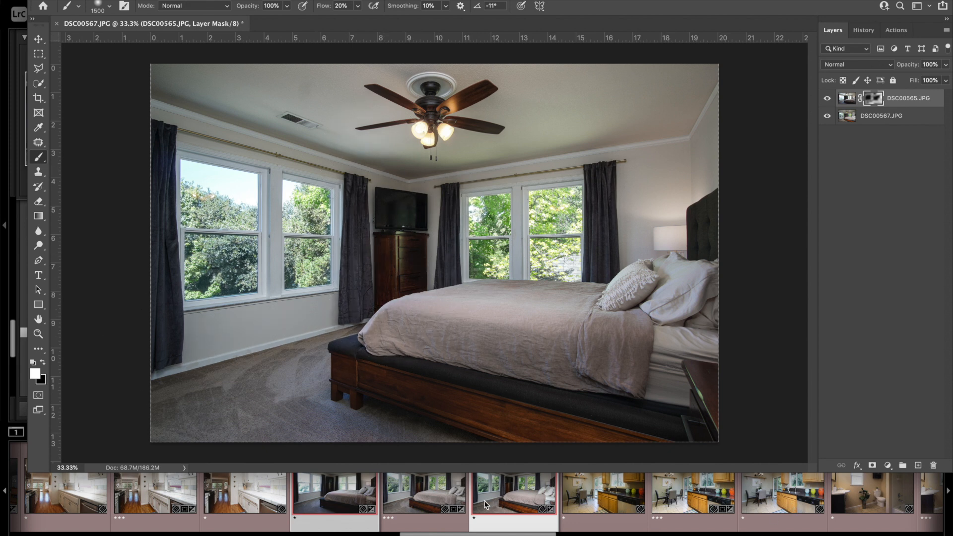
pyautogui.moveTo(539, 439)
pyautogui.mouseDown()
pyautogui.moveTo(454, 434)
pyautogui.moveTo(511, 431)
pyautogui.moveTo(496, 435)
pyautogui.mouseUp()
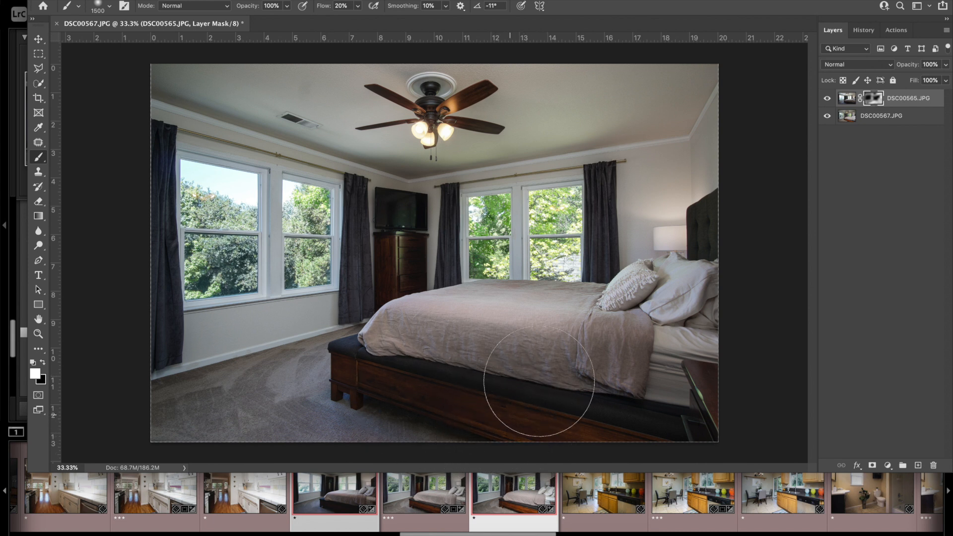
# Step: Paint black on the DSC00565.JPG mask along the wooden bed frame toward the nightstand to restore the brighter exposure there
pyautogui.press('x')
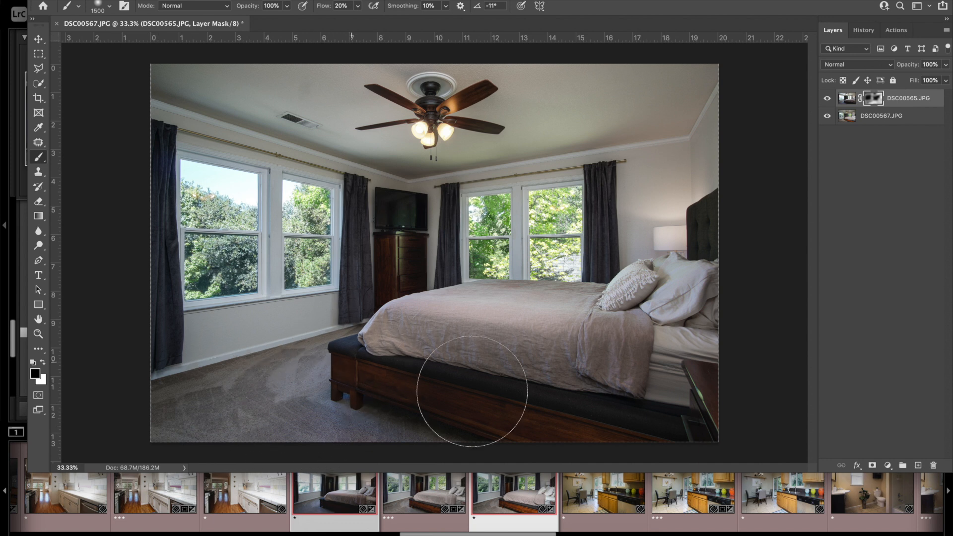
pyautogui.moveTo(467, 393); pyautogui.dragTo(677, 457)
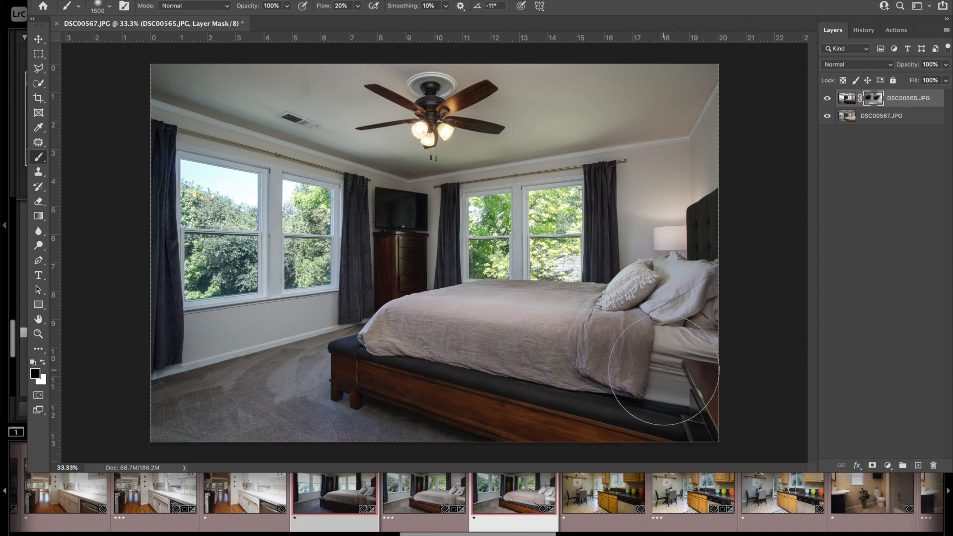
pyautogui.moveTo(648, 382); pyautogui.dragTo(664, 377)
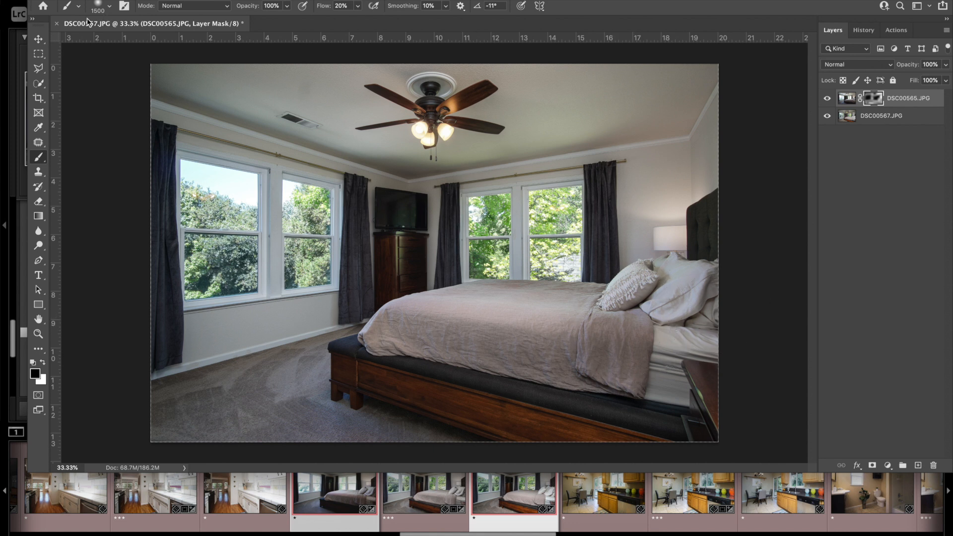
# Step: Close the DSC00567.JPG document without saving its changes
pyautogui.click(57, 23)
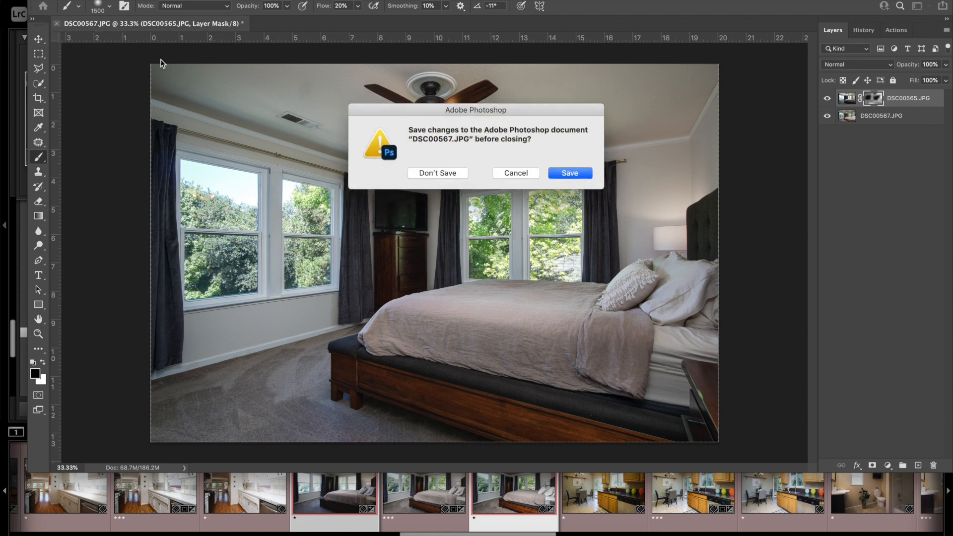
pyautogui.click(429, 174)
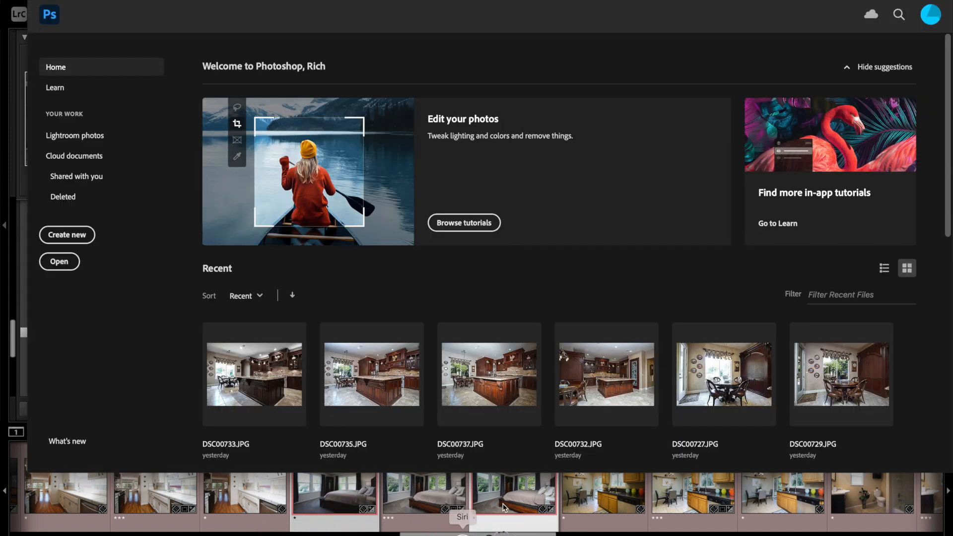
# Step: Switch to Lightroom Classic and set the exposure of the kitchen photo DSC00957-Edit.tif to -0.10
pyautogui.click(570, 506)
pyautogui.click(665, 505)
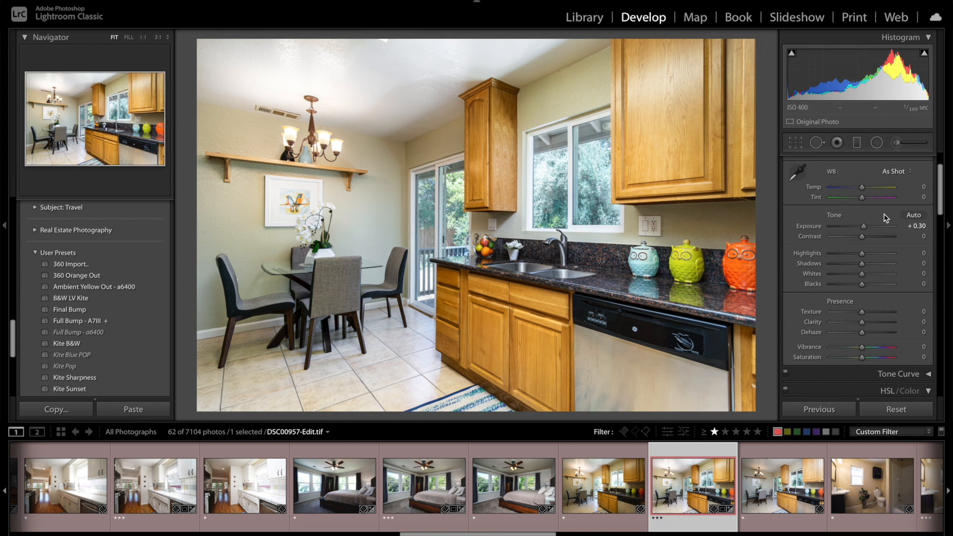
pyautogui.moveTo(863, 228); pyautogui.dragTo(862, 227)
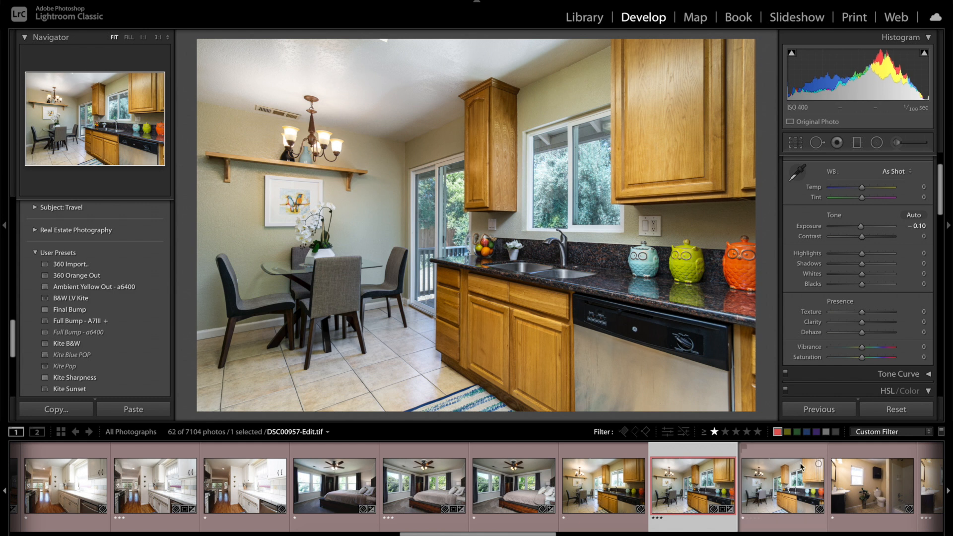
# Step: Apply the Full Bump - a6400 preset to DSC00958.ARW and set its exposure to -0.65
pyautogui.click(774, 475)
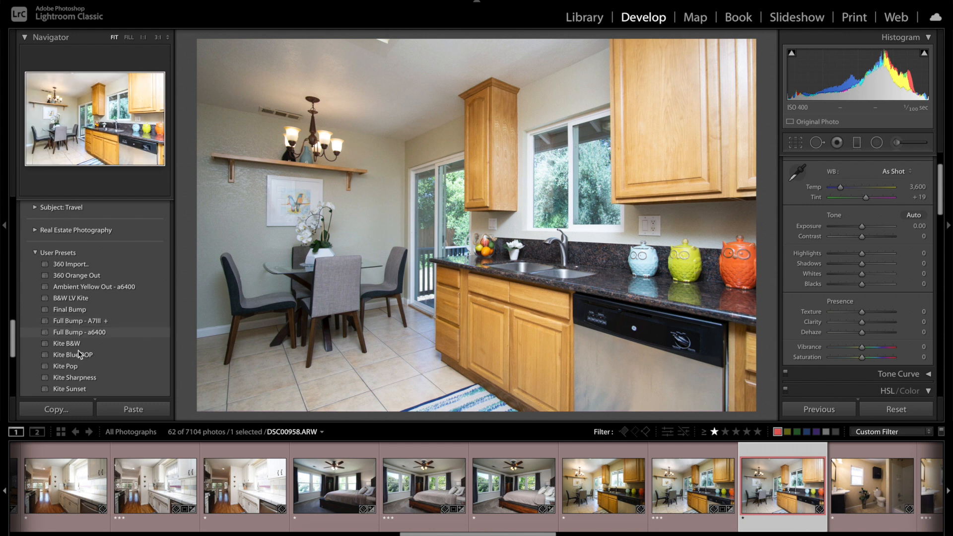
pyautogui.click(80, 333)
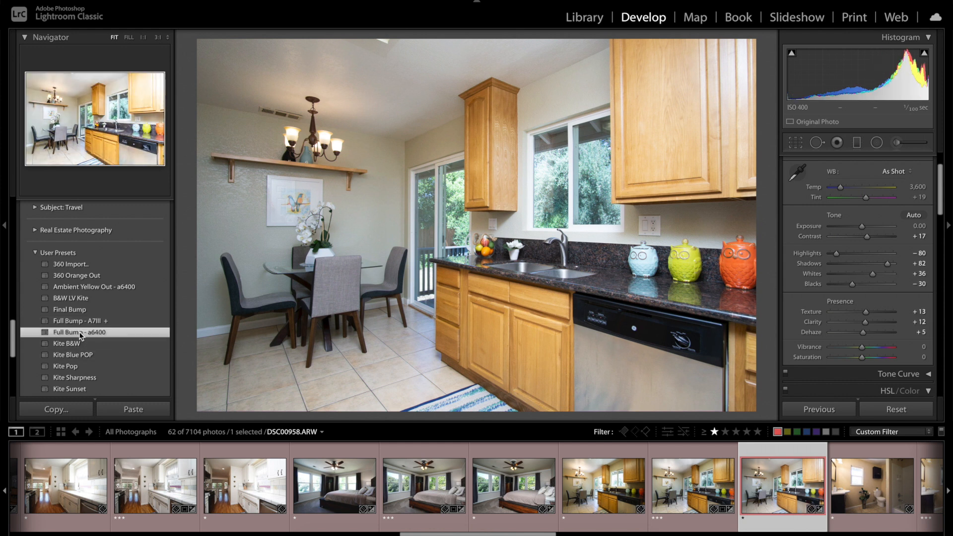
pyautogui.moveTo(864, 226); pyautogui.dragTo(861, 228)
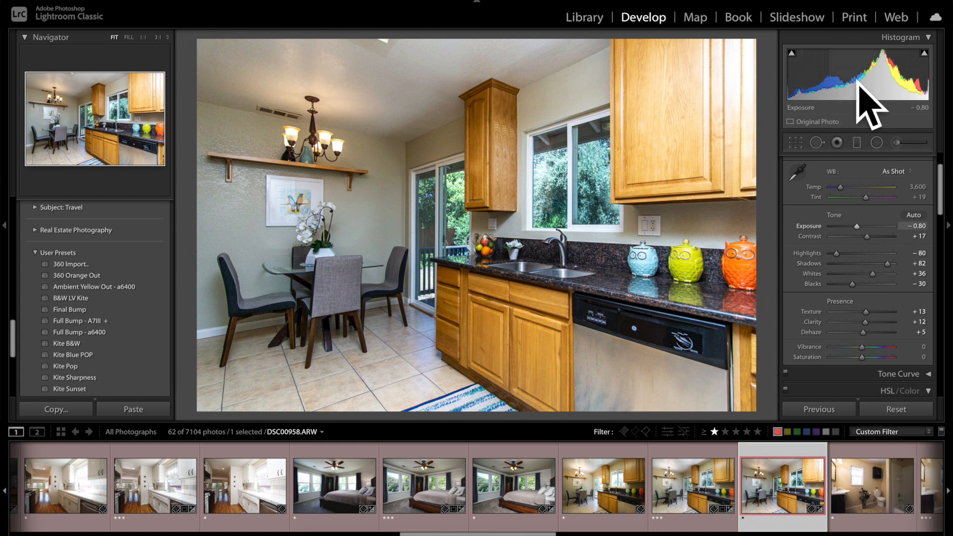
pyautogui.moveTo(856, 225); pyautogui.dragTo(854, 228)
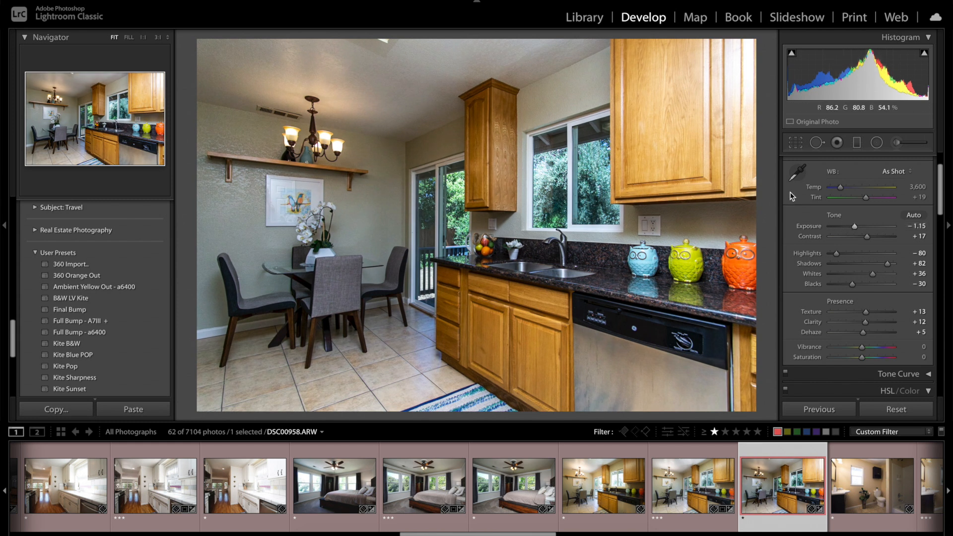
pyautogui.moveTo(855, 227); pyautogui.dragTo(859, 231)
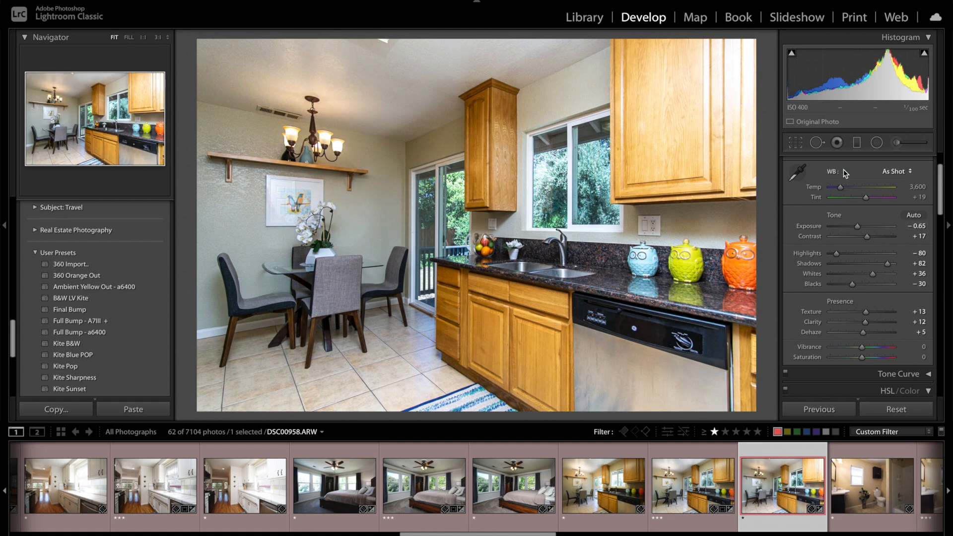
# Step: Add a graduated filter from the right edge of DSC00958.ARW toward the kitchen's middle with exposure at -1.40
pyautogui.click(855, 144)
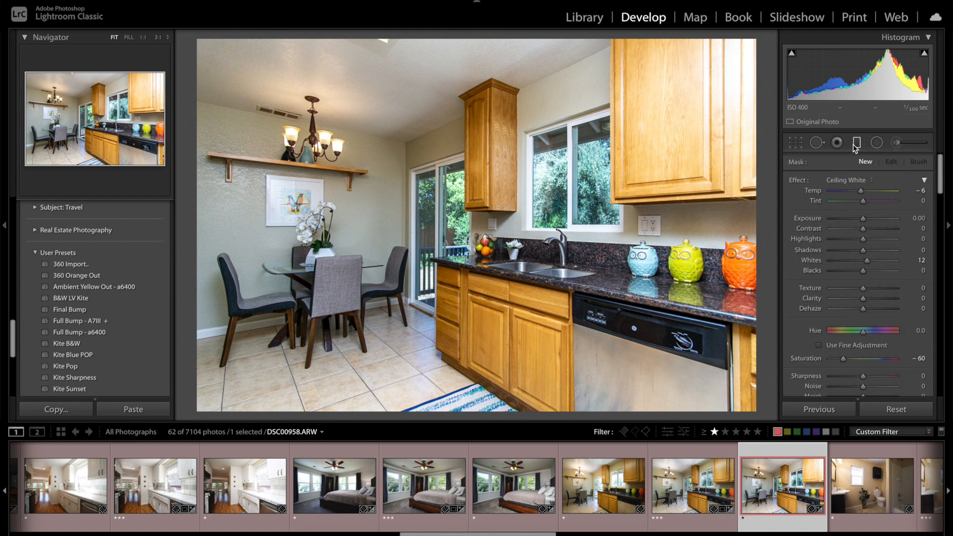
pyautogui.click(843, 179)
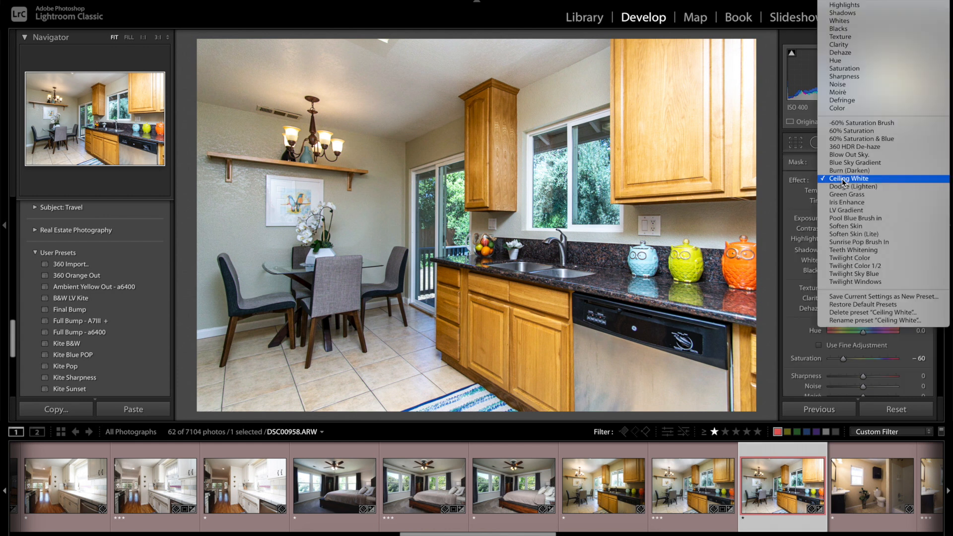
pyautogui.click(844, 5)
pyautogui.moveTo(867, 219); pyautogui.dragTo(855, 224)
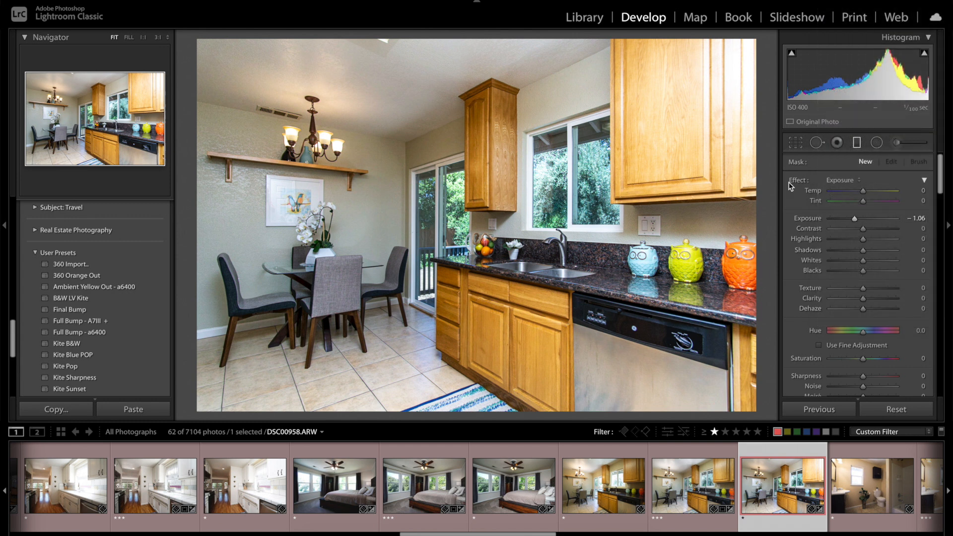
pyautogui.moveTo(763, 224); pyautogui.dragTo(483, 242)
pyautogui.moveTo(855, 218); pyautogui.dragTo(852, 219)
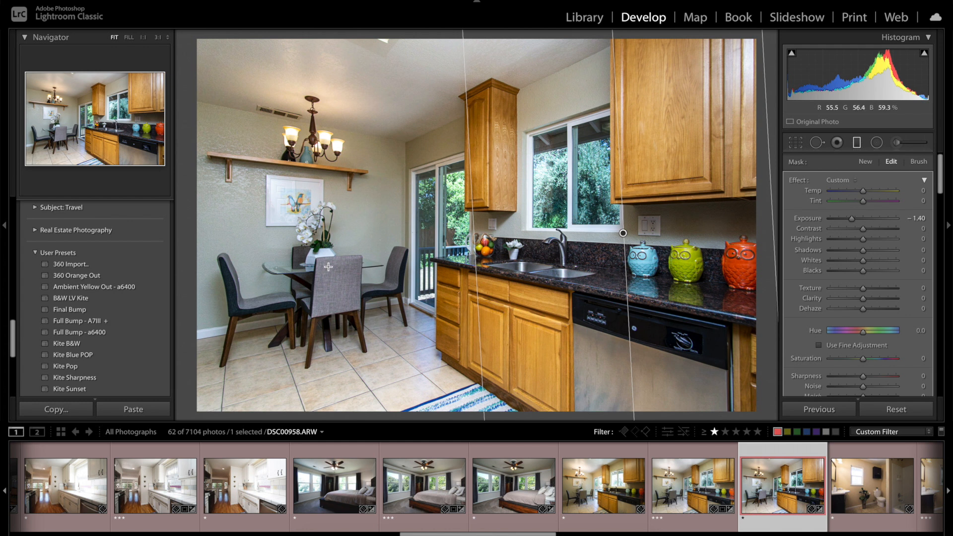
# Step: Reset the adjustments on DSC00957.ARW and compare its wall shelf and chandelier area at 1:1 with DSC00958.ARW
pyautogui.click(590, 494)
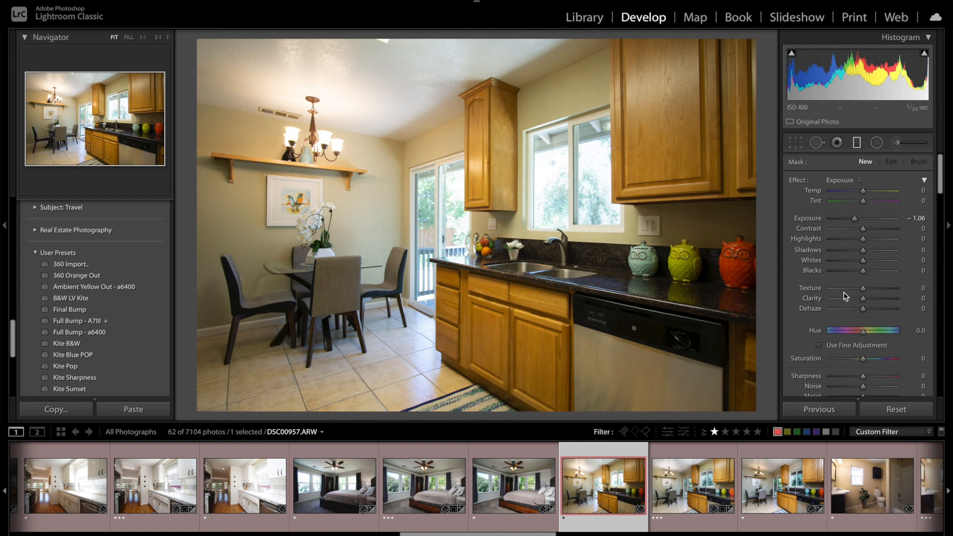
pyautogui.click(890, 410)
pyautogui.click(50, 106)
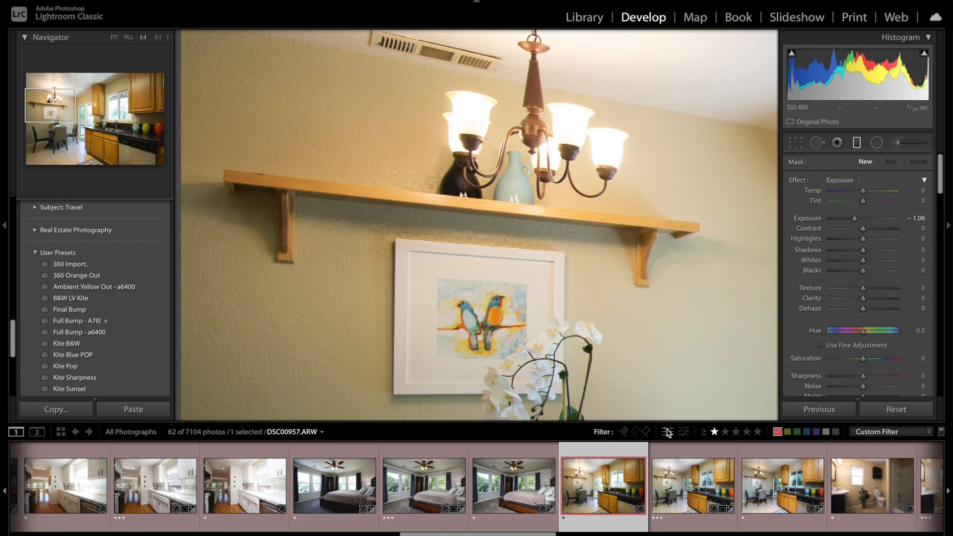
pyautogui.click(772, 493)
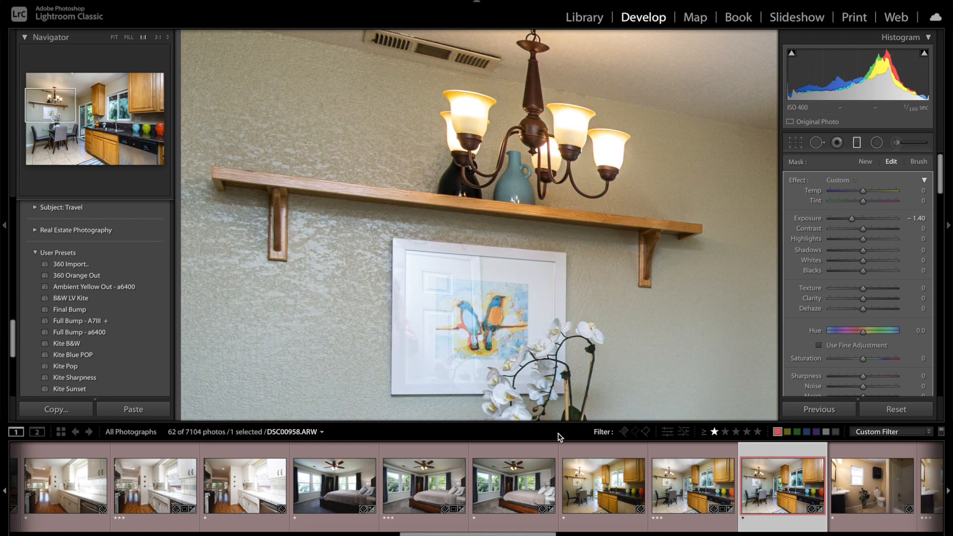
pyautogui.click(570, 485)
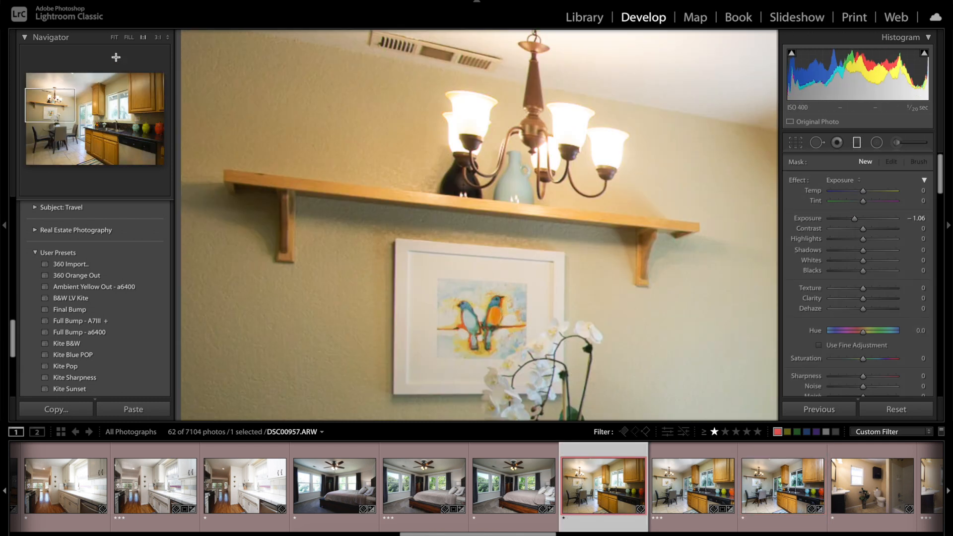
pyautogui.click(114, 37)
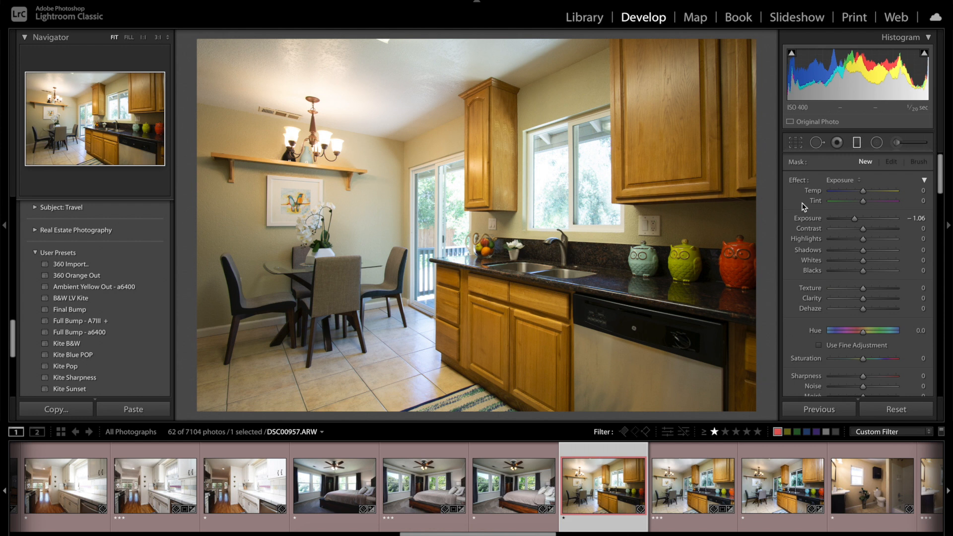
# Step: Leave the graduated filter and set the white balance temperature of DSC00957.ARW to 3,224
pyautogui.moveTo(857, 195); pyautogui.dragTo(857, 192)
pyautogui.click(857, 143)
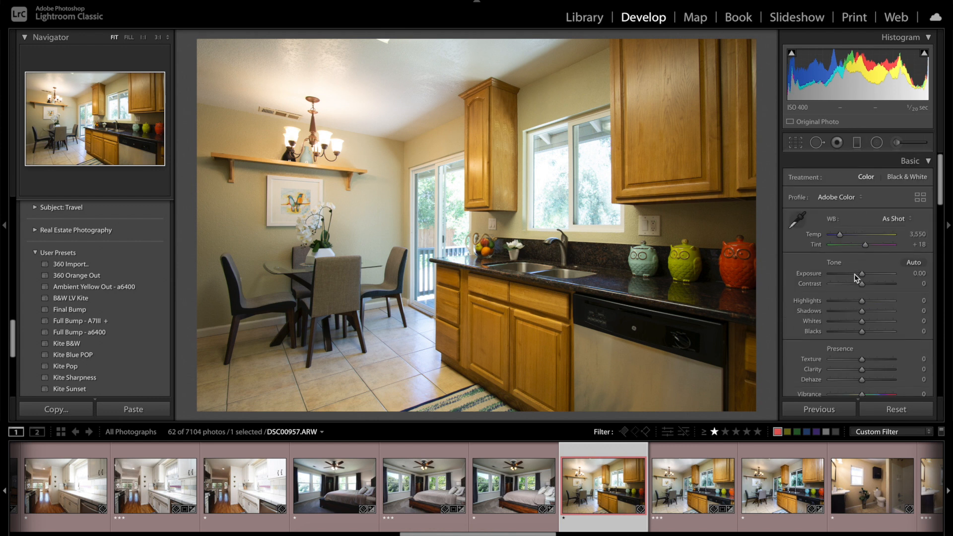
pyautogui.moveTo(840, 235); pyautogui.dragTo(836, 237)
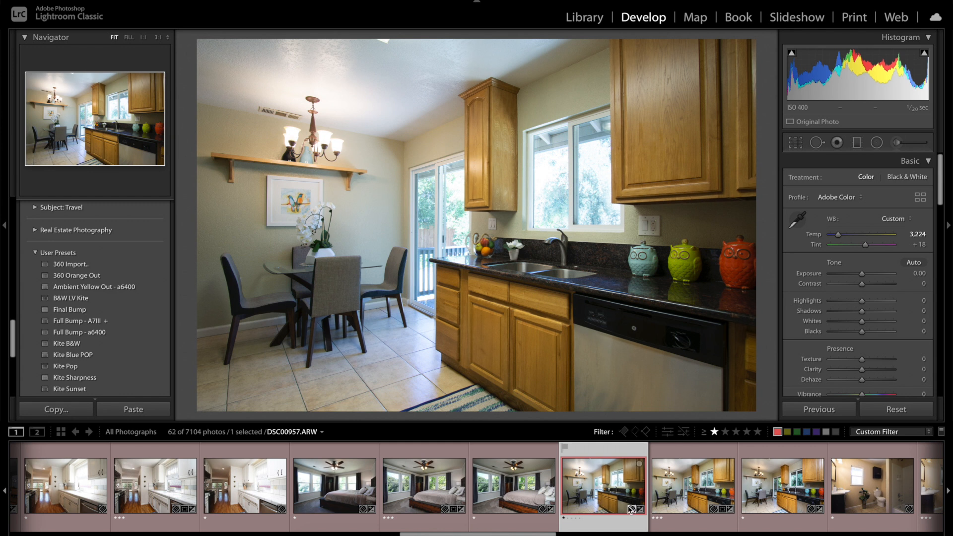
# Step: Select DSC00958.ARW together with DSC00957.ARW and set the exposure of DSC00957.ARW to +0.30
pyautogui.keyDown('ctrl'); pyautogui.click(773, 489); pyautogui.keyUp('ctrl')
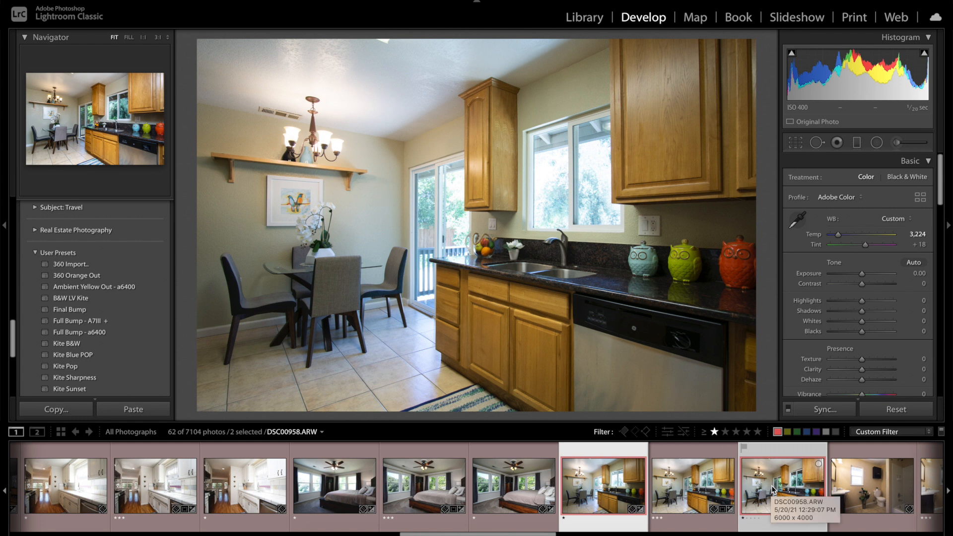
pyautogui.click(772, 489)
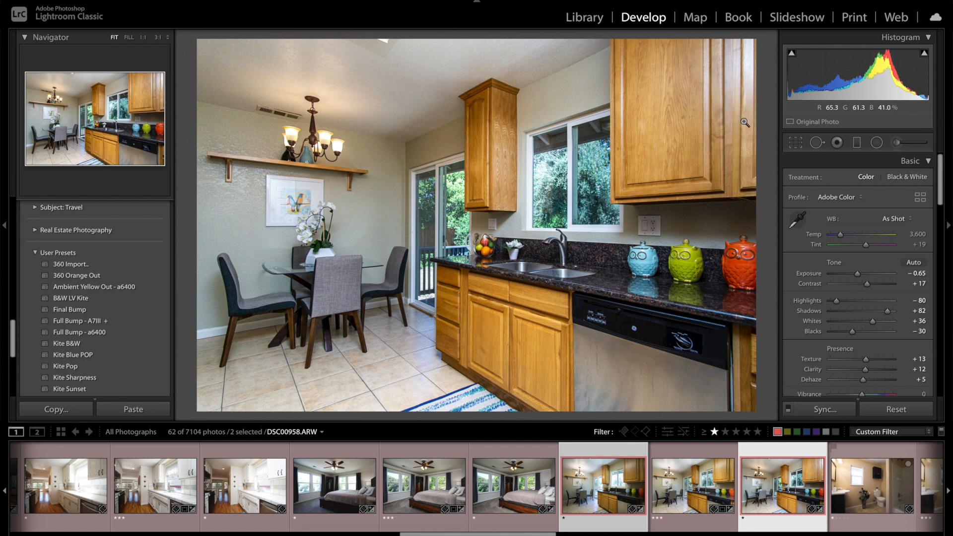
pyautogui.press('Left')
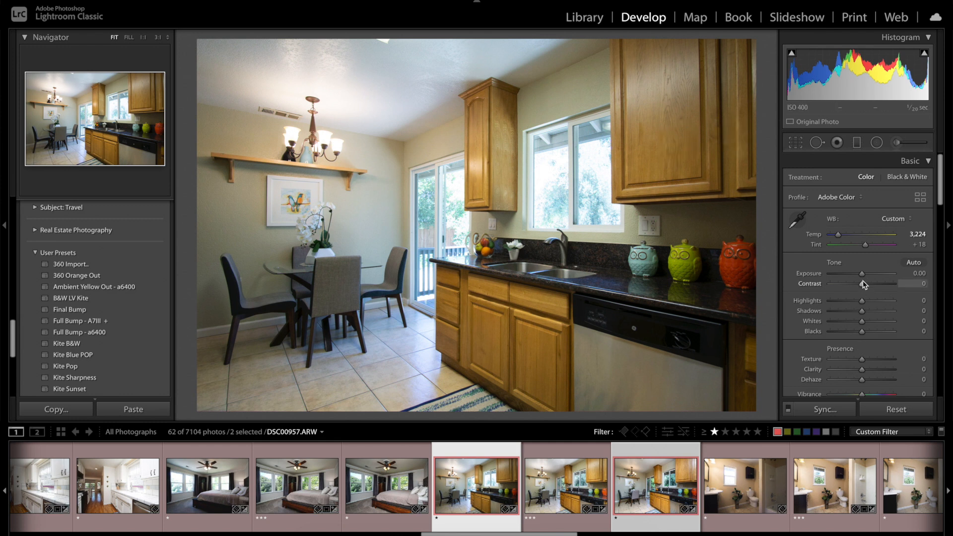
pyautogui.moveTo(861, 277); pyautogui.dragTo(864, 276)
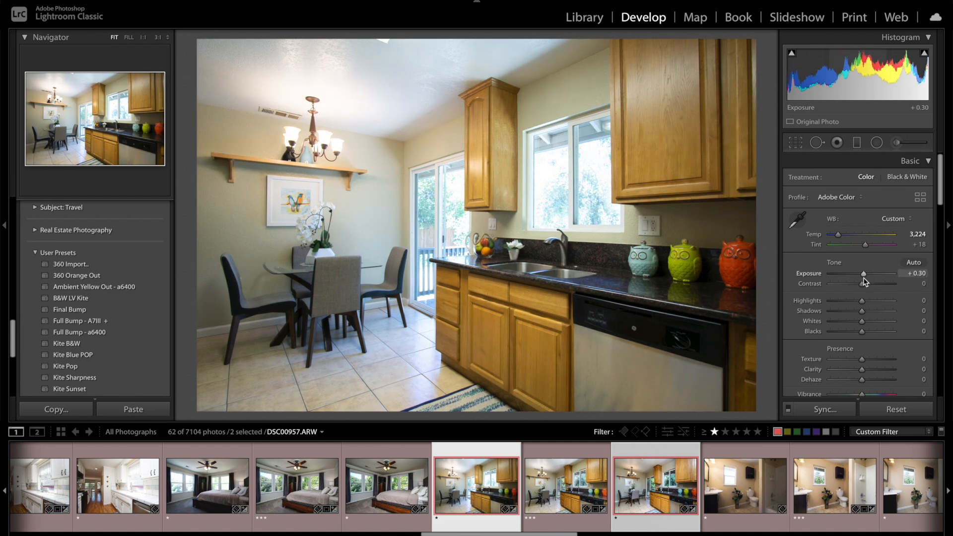
# Step: Switch between DSC00958.ARW and DSC00957.ARW to compare the two adjusted kitchen exposures
pyautogui.click(665, 494)
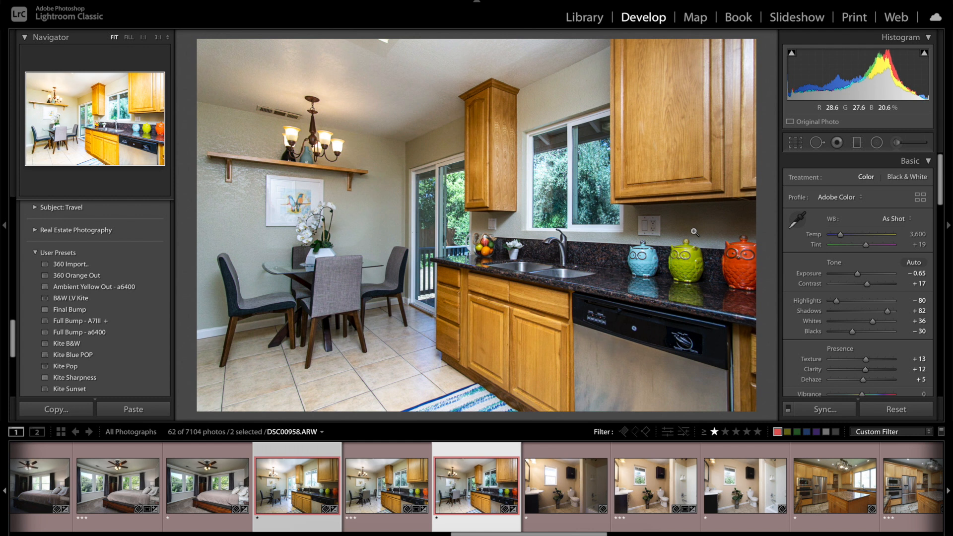
pyautogui.press('Left')
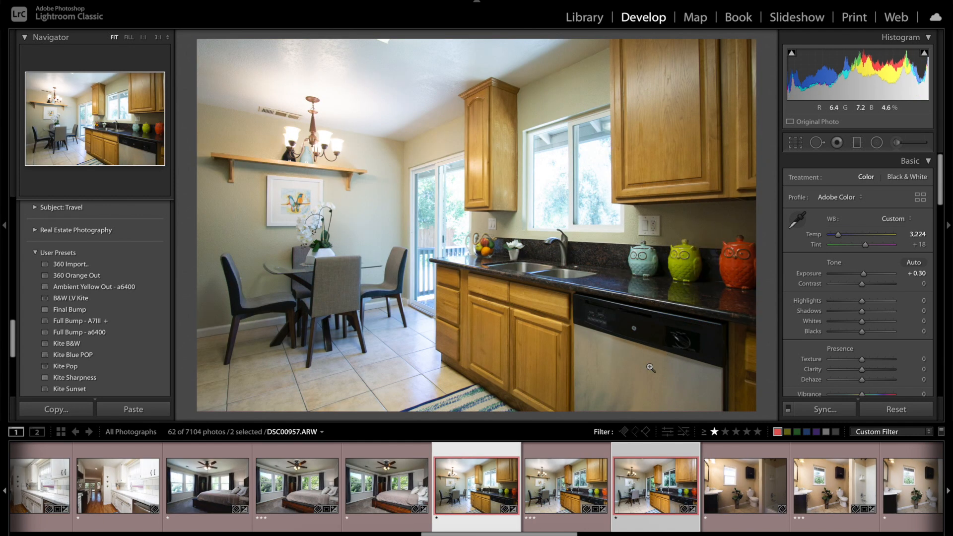
pyautogui.click(615, 493)
pyautogui.press('Left')
# Step: Open DSC00957.ARW and DSC00958.ARW as layers in Photoshop and add a black layer mask to DSC00957.ARW
pyautogui.click(206, 1)
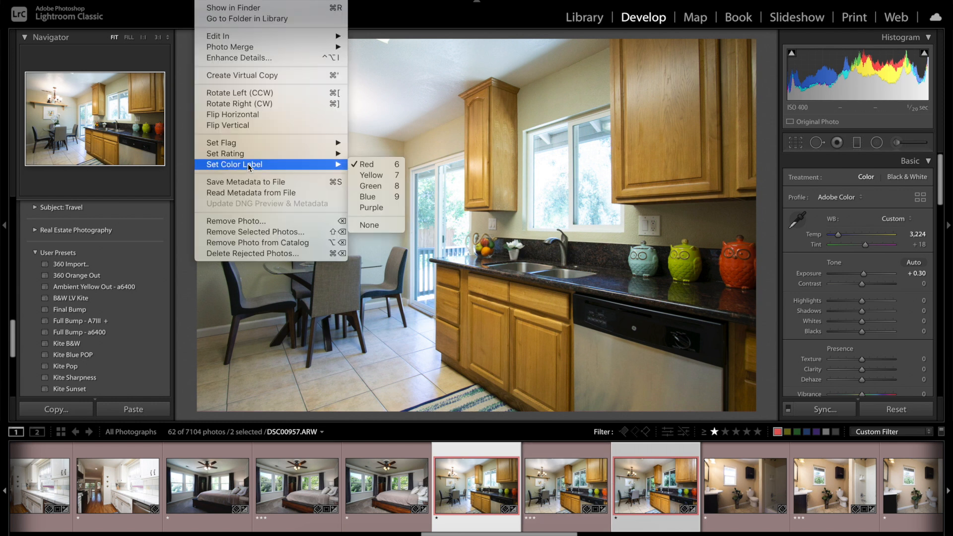
pyautogui.moveTo(249, 37)
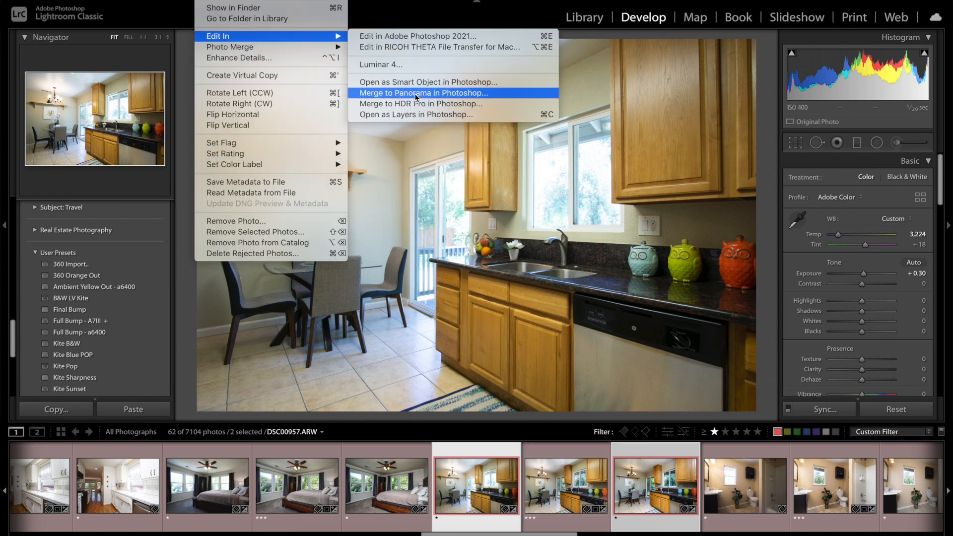
pyautogui.click(421, 115)
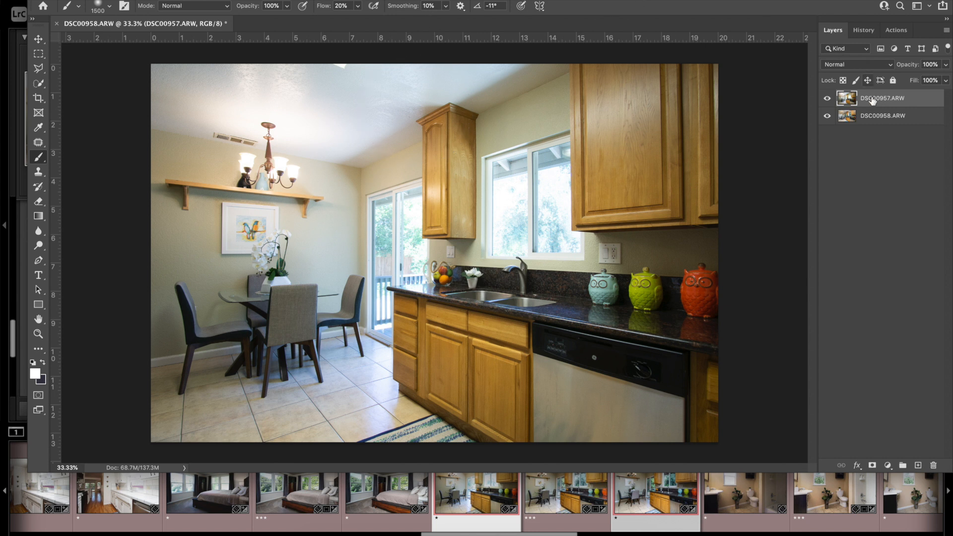
pyautogui.keyDown('alt'); pyautogui.click(872, 468); pyautogui.keyUp('alt')
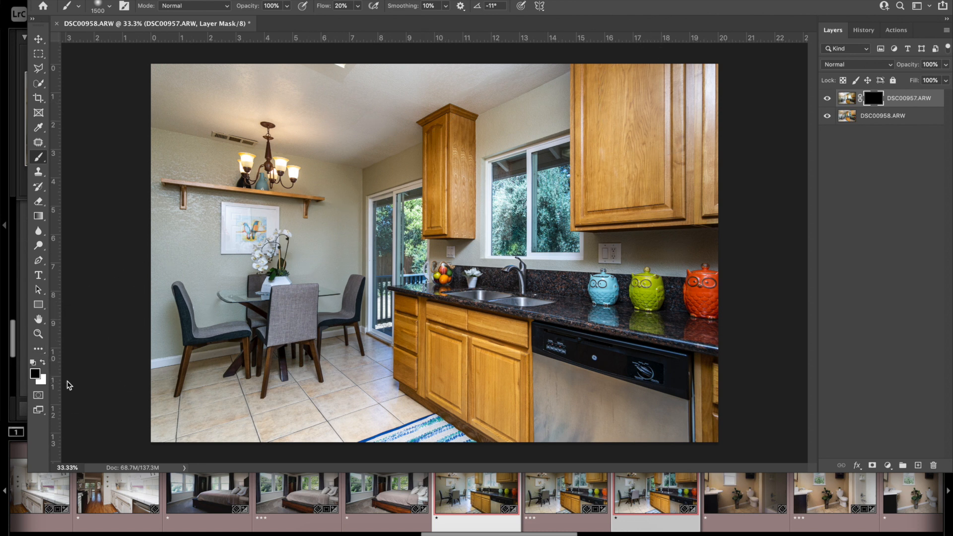
# Step: With a white 1900-pixel brush at 20% flow, paint the DSC00957.ARW mask over the ceiling, walls, counter area and floor
pyautogui.press('x')
pyautogui.press('\\')
pyautogui.press('\\')
pyautogui.press(']')
pyautogui.press(']')
pyautogui.press(']')
pyautogui.press(']')
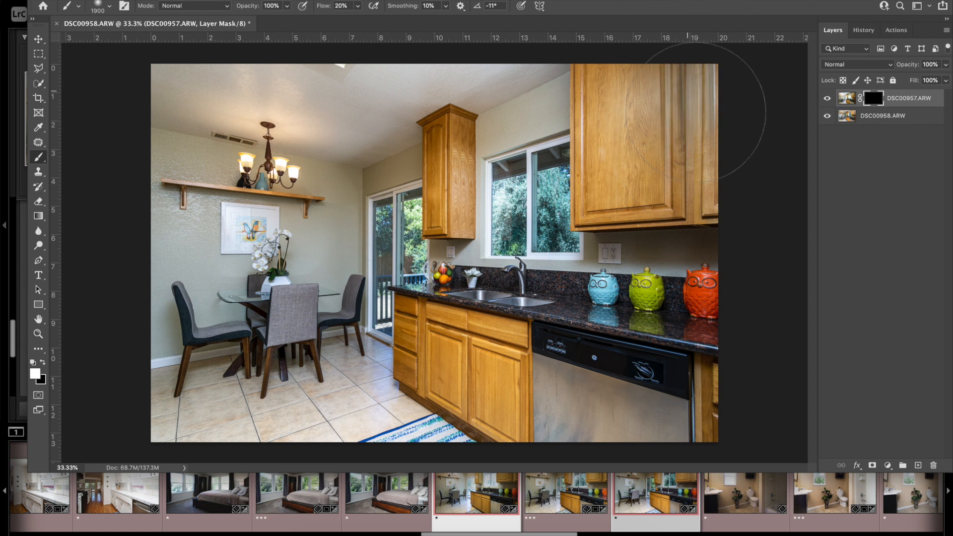
pyautogui.moveTo(558, 94)
pyautogui.mouseDown()
pyautogui.moveTo(228, 59)
pyautogui.moveTo(225, 49)
pyautogui.mouseUp()
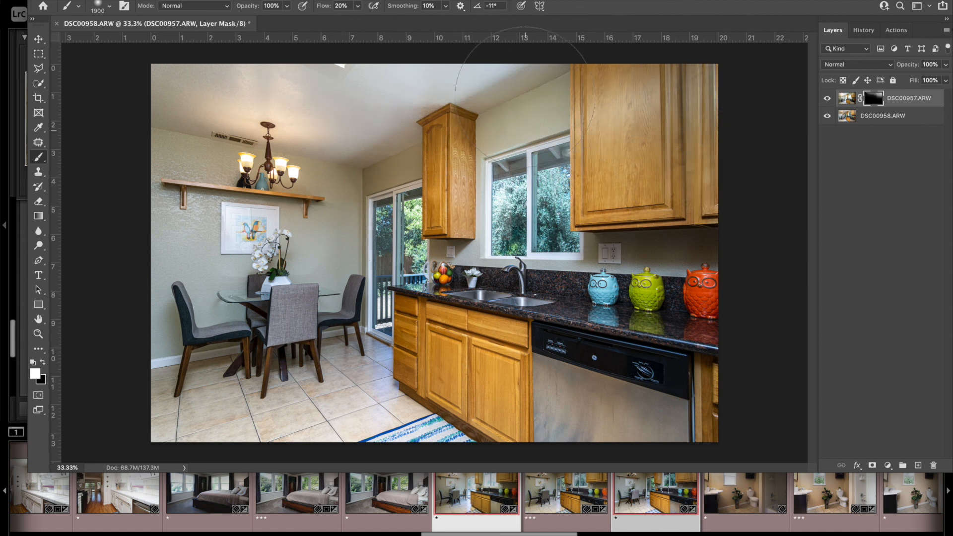
pyautogui.moveTo(483, 328)
pyautogui.mouseDown()
pyautogui.moveTo(602, 286)
pyautogui.moveTo(722, 276)
pyautogui.mouseUp()
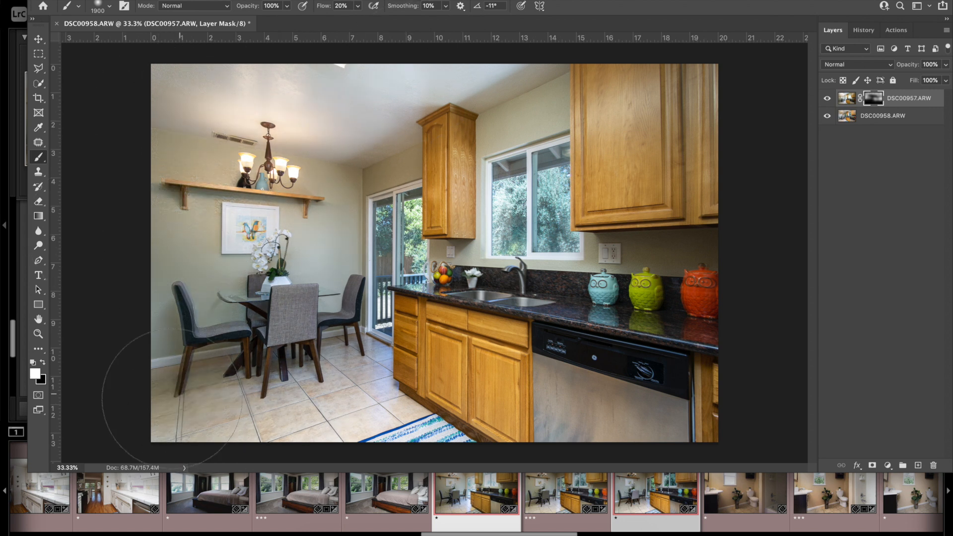
pyautogui.moveTo(219, 392)
pyautogui.mouseDown()
pyautogui.moveTo(290, 384)
pyautogui.moveTo(220, 443)
pyautogui.mouseUp()
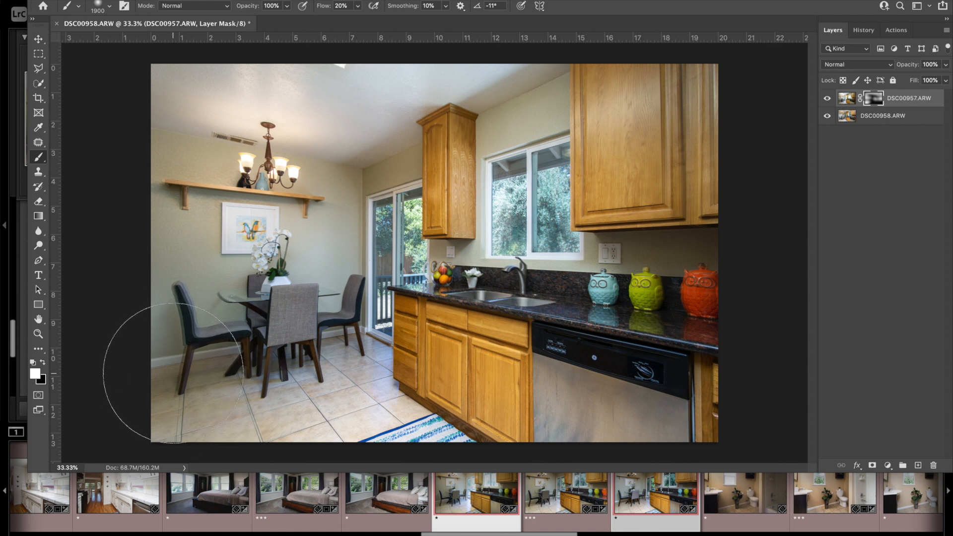
# Step: Examine the alignment of the two layers around the dining chairs and glass table at 100%
pyautogui.hotkey('ctrl', '+')
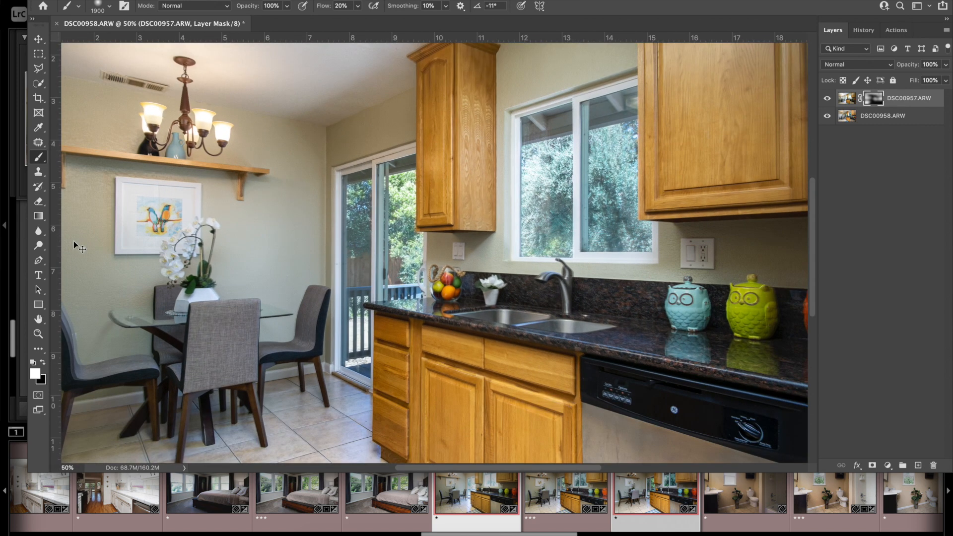
pyautogui.hotkey('ctrl', '+')
pyautogui.hotkey('ctrl', '+')
pyautogui.moveTo(332, 229); pyautogui.dragTo(828, 106)
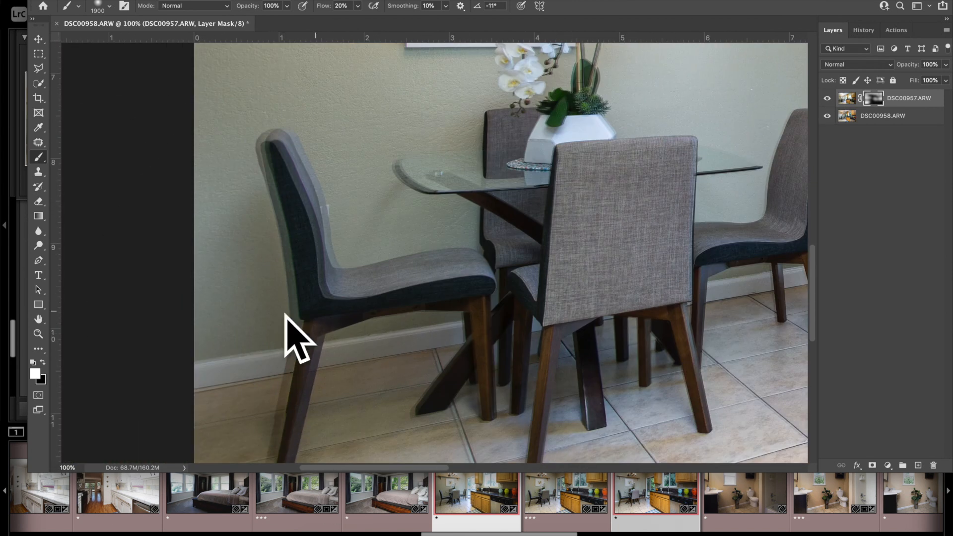
pyautogui.hotkey('ctrl', '-')
pyautogui.hotkey('ctrl', '-')
pyautogui.hotkey('ctrl', '-')
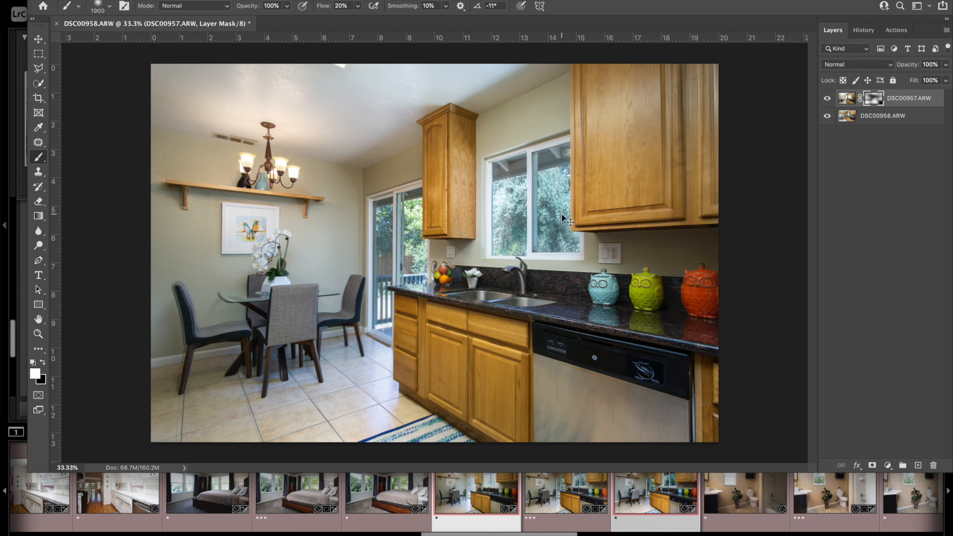
# Step: Save the blended kitchen document and close it
pyautogui.hotkey('ctrl', 's')
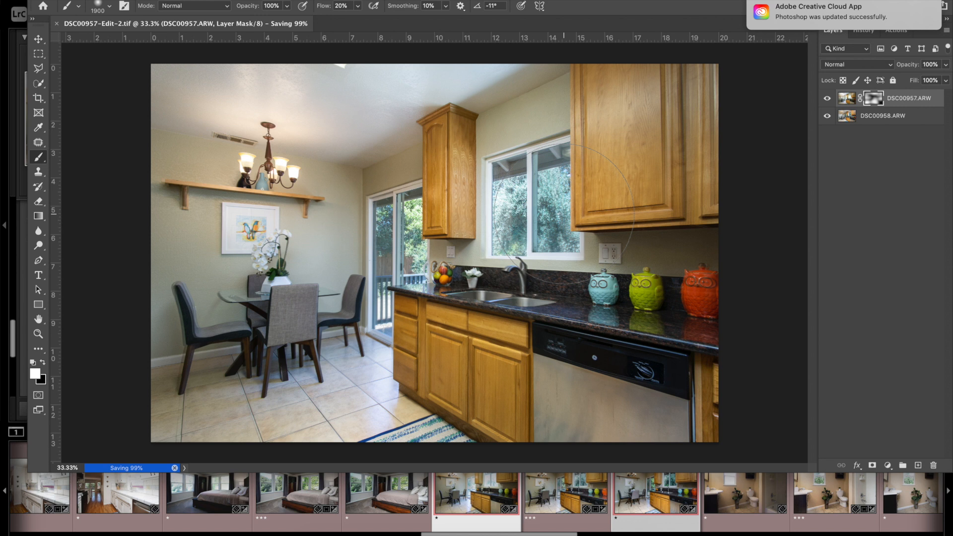
pyautogui.hotkey('ctrl', 'w')
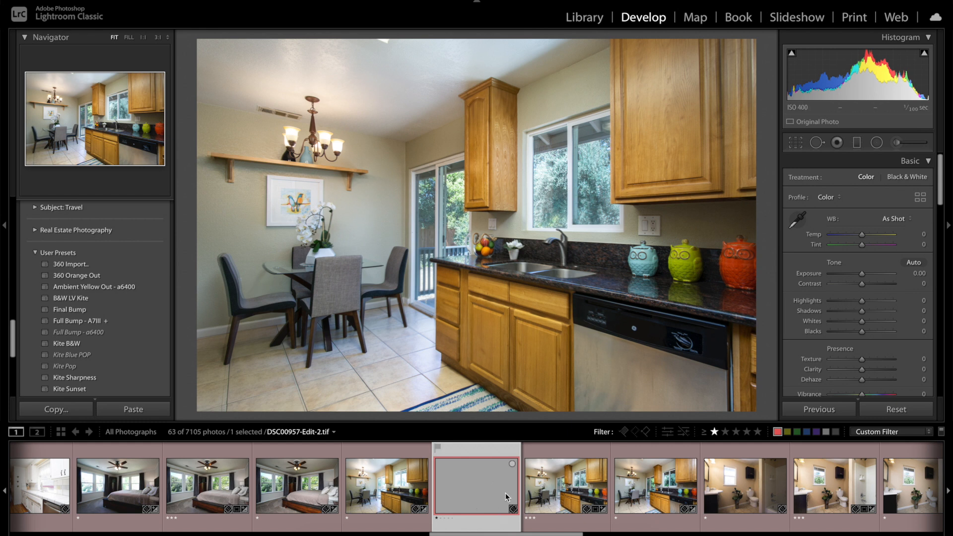
# Step: In Lightroom, inspect the earlier kitchen blend DSC00957-Edit.tif around the dining table and set its green saturation to +68
pyautogui.press('Right')
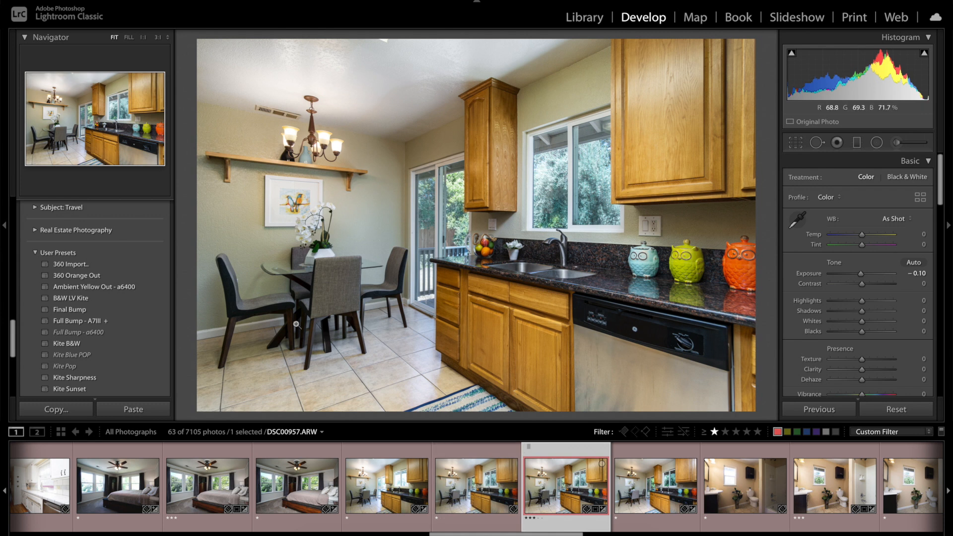
pyautogui.click(214, 268)
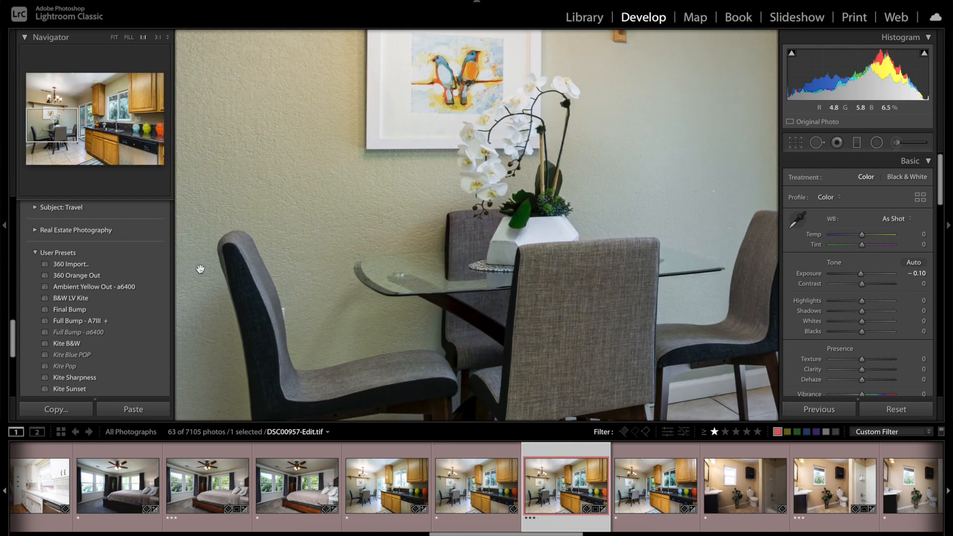
pyautogui.click(114, 38)
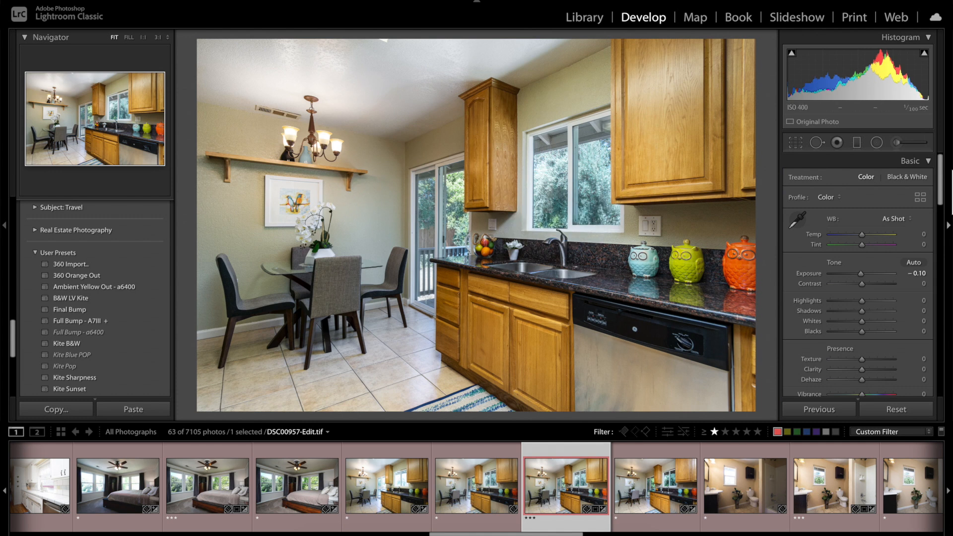
pyautogui.scroll(-5, 880, 197)
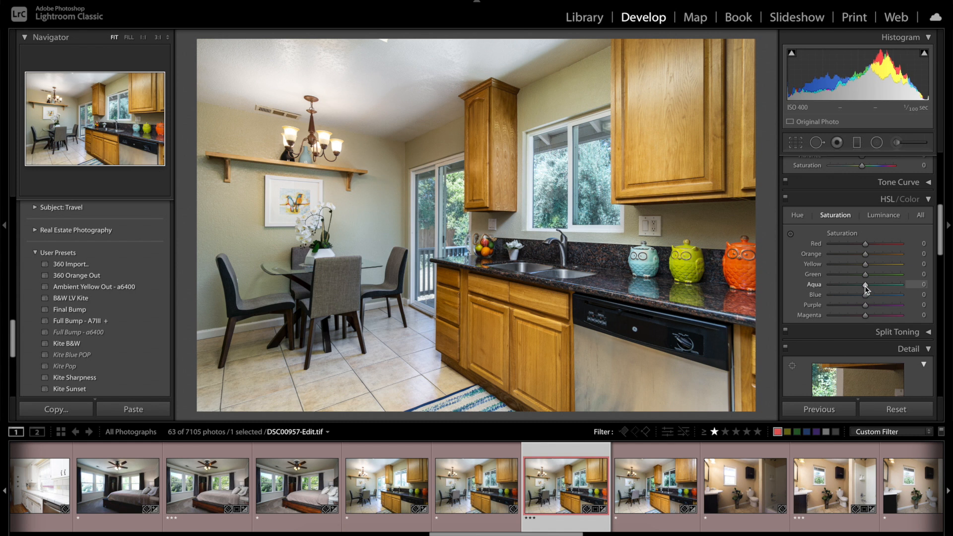
pyautogui.moveTo(865, 276); pyautogui.dragTo(899, 280)
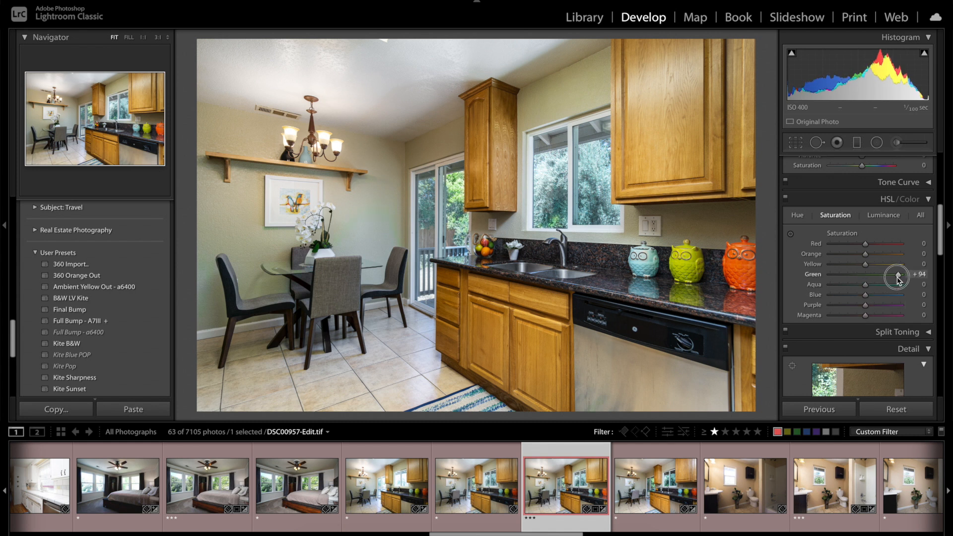
pyautogui.moveTo(898, 279); pyautogui.dragTo(889, 275)
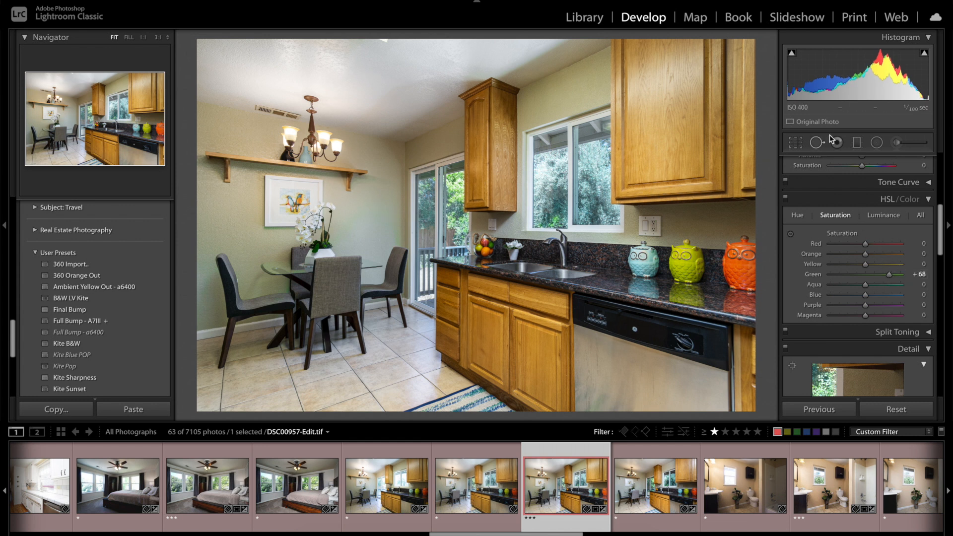
# Step: Set up a new adjustment brush with temperature 17, tint -34, exposure -0.62 and saturation 30
pyautogui.click(897, 143)
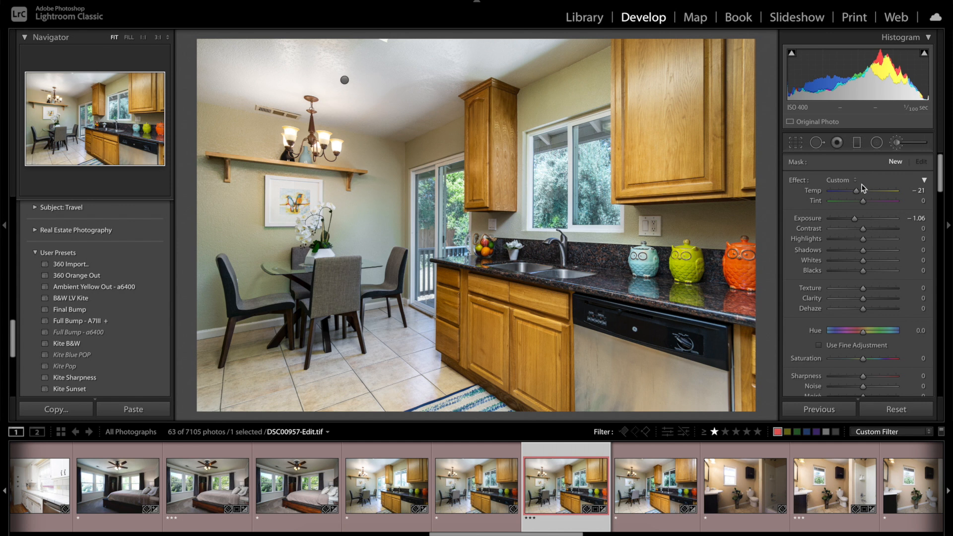
pyautogui.moveTo(858, 193); pyautogui.dragTo(858, 221)
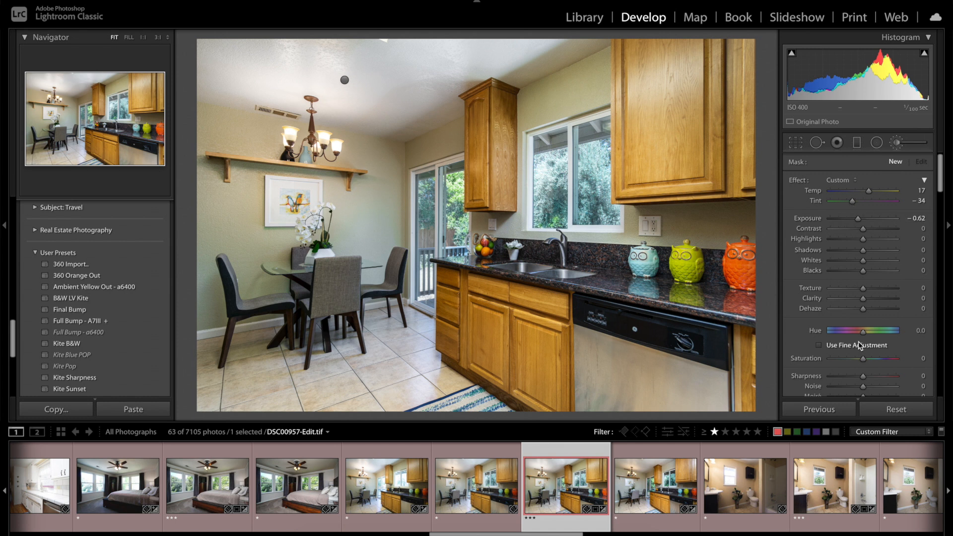
pyautogui.moveTo(863, 359); pyautogui.dragTo(873, 362)
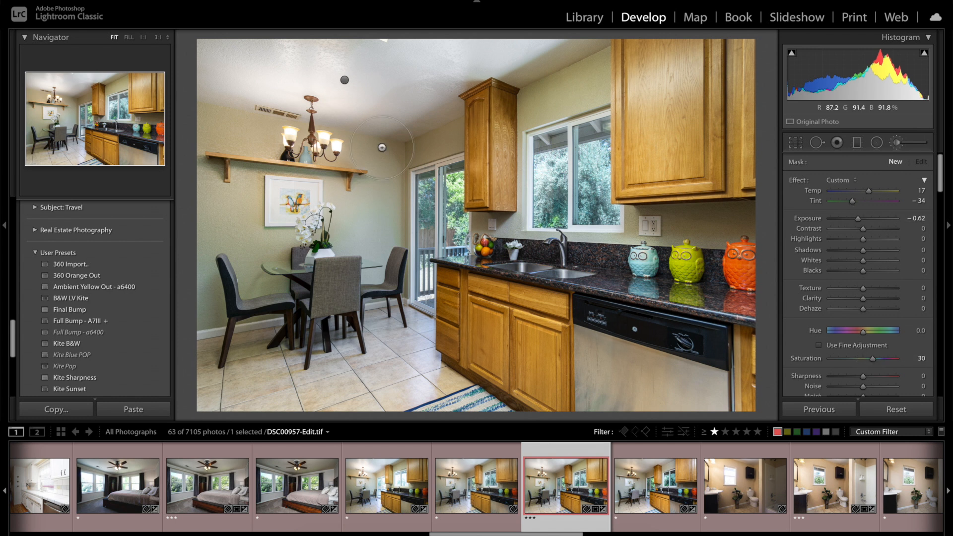
# Step: Brush the adjustment over the trees seen through both panes of the kitchen window
pyautogui.click(113, 106)
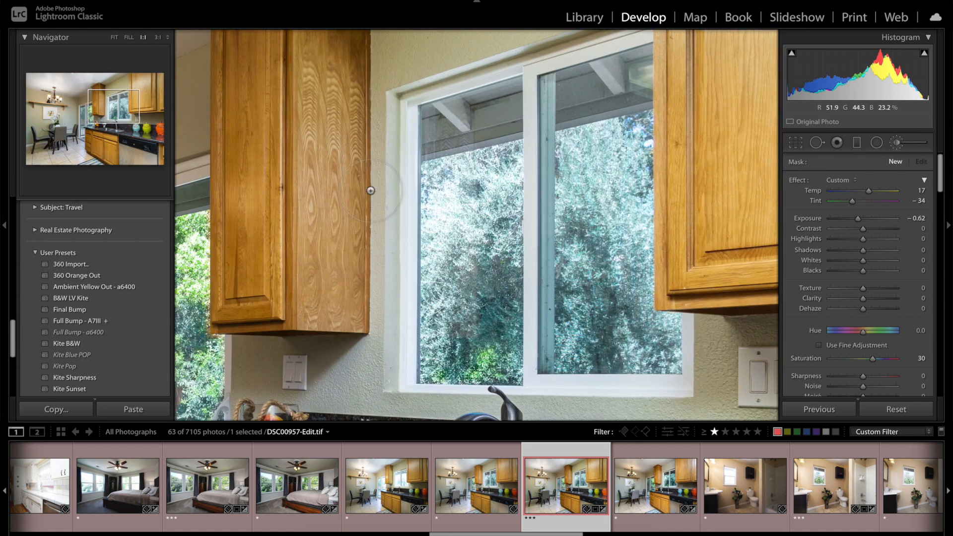
pyautogui.moveTo(601, 152)
pyautogui.mouseDown()
pyautogui.moveTo(596, 293)
pyautogui.moveTo(635, 198)
pyautogui.moveTo(643, 138)
pyautogui.mouseUp()
pyautogui.moveTo(618, 189)
pyautogui.mouseDown()
pyautogui.moveTo(640, 320)
pyautogui.moveTo(600, 345)
pyautogui.moveTo(582, 219)
pyautogui.moveTo(595, 166)
pyautogui.moveTo(624, 161)
pyautogui.mouseUp()
pyautogui.moveTo(474, 181)
pyautogui.mouseDown()
pyautogui.moveTo(452, 210)
pyautogui.moveTo(453, 312)
pyautogui.moveTo(449, 236)
pyautogui.moveTo(489, 177)
pyautogui.moveTo(511, 238)
pyautogui.moveTo(526, 169)
pyautogui.moveTo(469, 141)
pyautogui.moveTo(457, 208)
pyautogui.moveTo(496, 184)
pyautogui.moveTo(527, 192)
pyautogui.mouseUp()
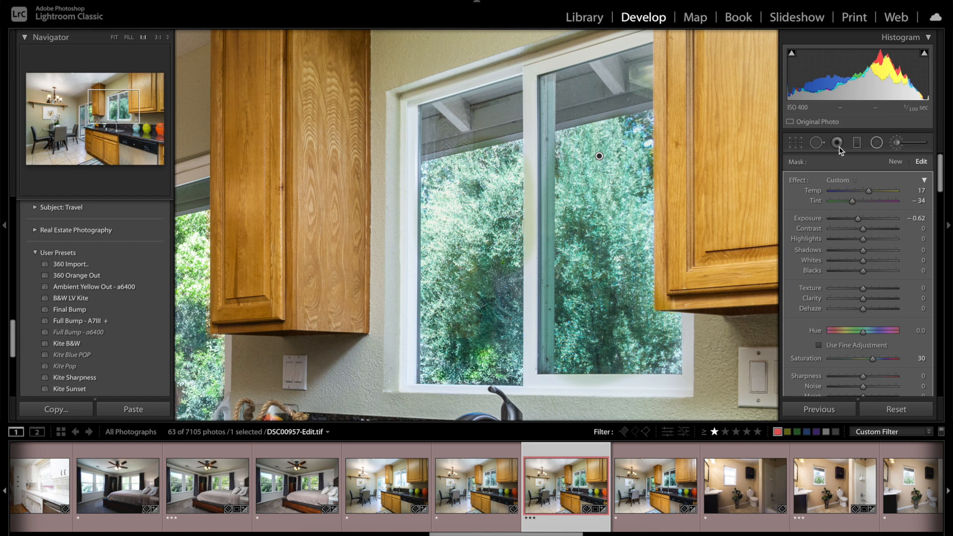
# Step: Erase the brush adjustment from the vertical frame between the kitchen window's two panes
pyautogui.press('alt')
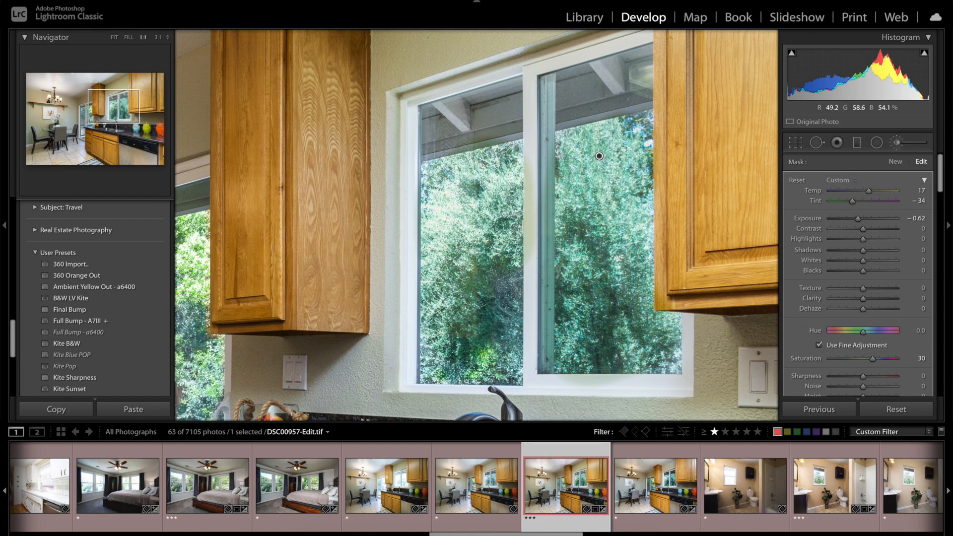
pyautogui.keyDown('alt'); pyautogui.click(533, 144); pyautogui.keyUp('alt')
pyautogui.moveTo(533, 144)
pyautogui.mouseDown()
pyautogui.moveTo(536, 258)
pyautogui.moveTo(542, 143)
pyautogui.moveTo(544, 379)
pyautogui.mouseUp()
# Step: Extend the brush adjustment over the foliage seen through the sliding glass door
pyautogui.moveTo(418, 159); pyautogui.dragTo(619, 19)
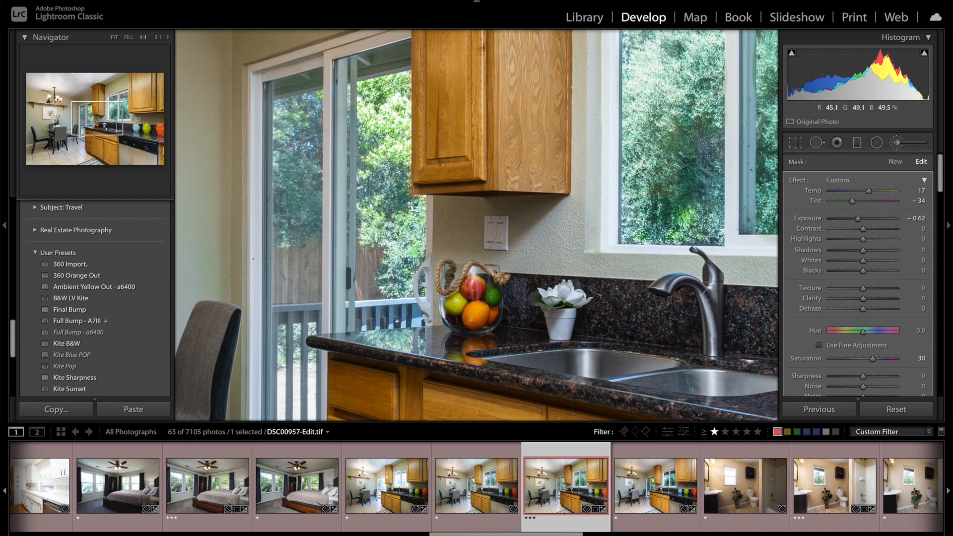
pyautogui.moveTo(378, 196)
pyautogui.mouseDown()
pyautogui.moveTo(394, 248)
pyautogui.moveTo(397, 199)
pyautogui.moveTo(412, 208)
pyautogui.moveTo(382, 129)
pyautogui.moveTo(387, 107)
pyautogui.mouseUp()
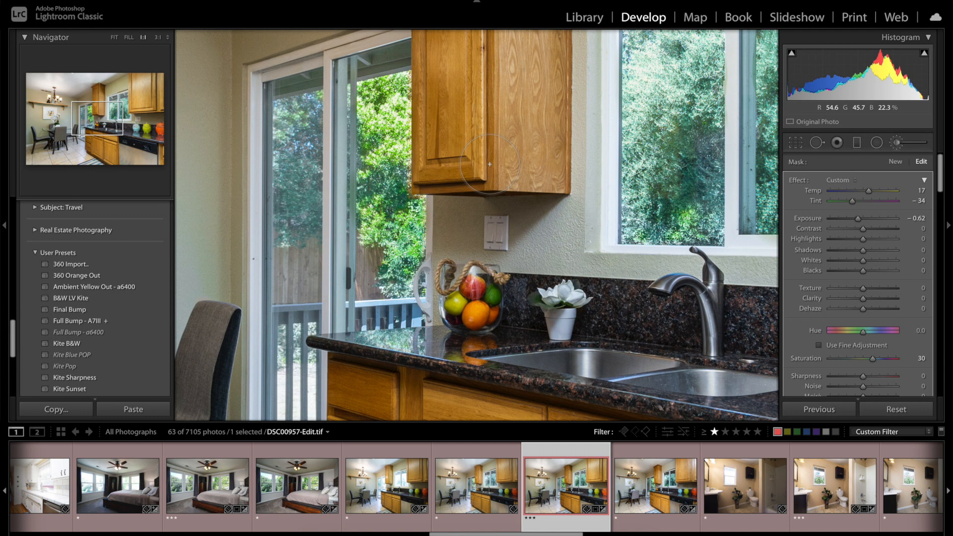
pyautogui.press('z')
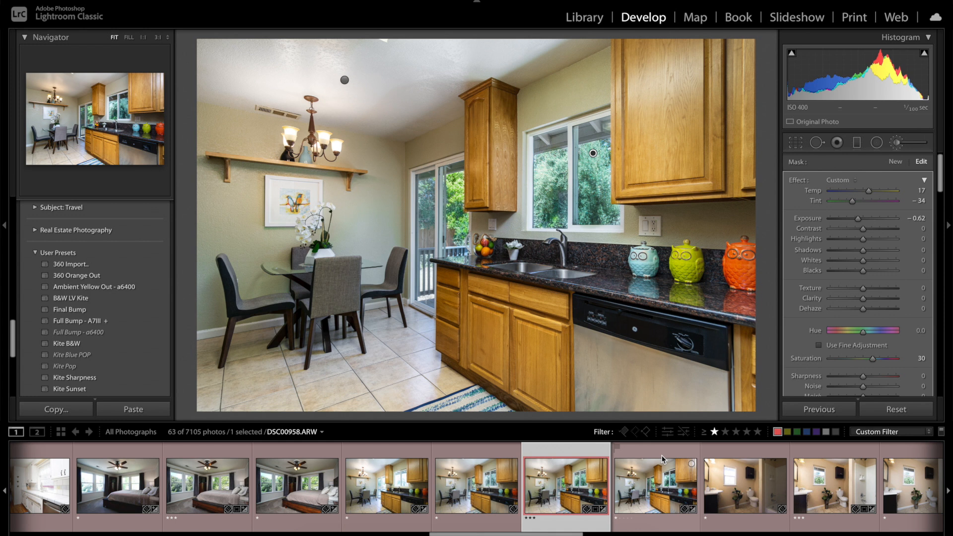
# Step: Select the bathroom photo DSC00982-Edit.tif and leave the adjustment brush
pyautogui.scroll(-2, 797, 484)
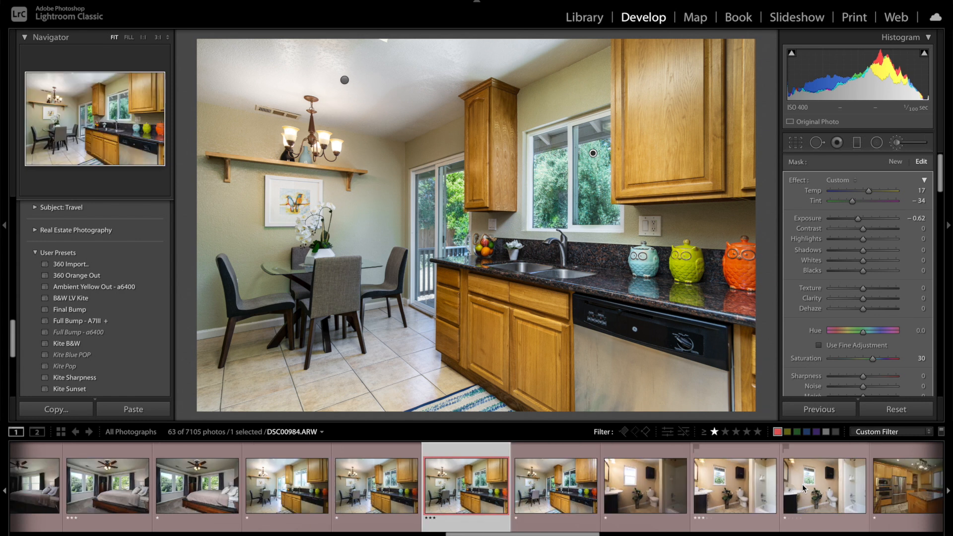
pyautogui.click(725, 485)
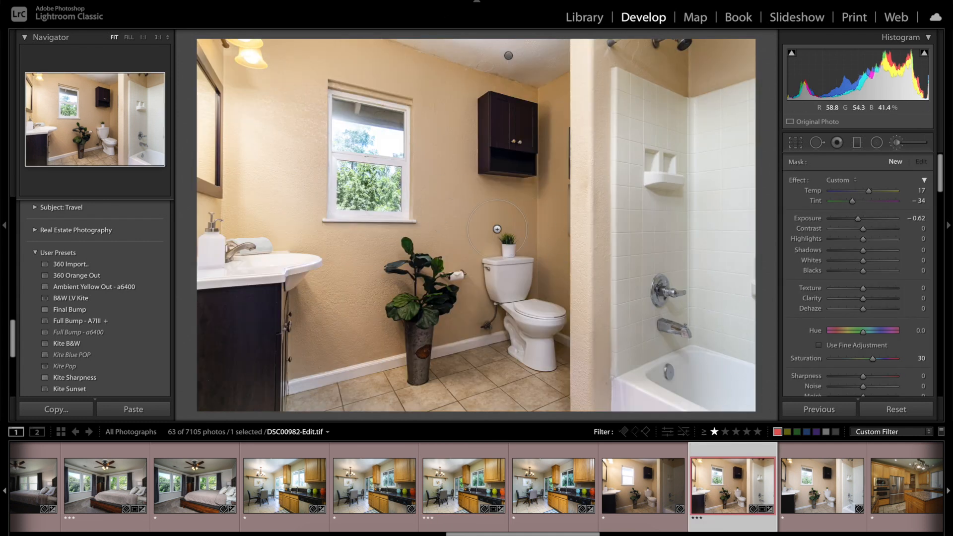
pyautogui.click(896, 143)
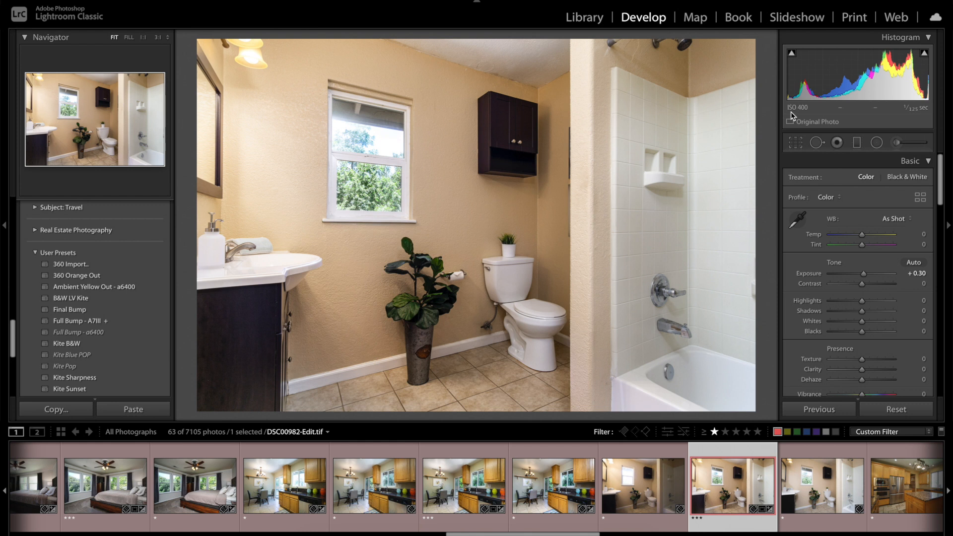
# Step: Compare the bathroom exposures DSC00984.ARW and DSC00982.ARW, looking at the window, walls and shower area
pyautogui.click(807, 486)
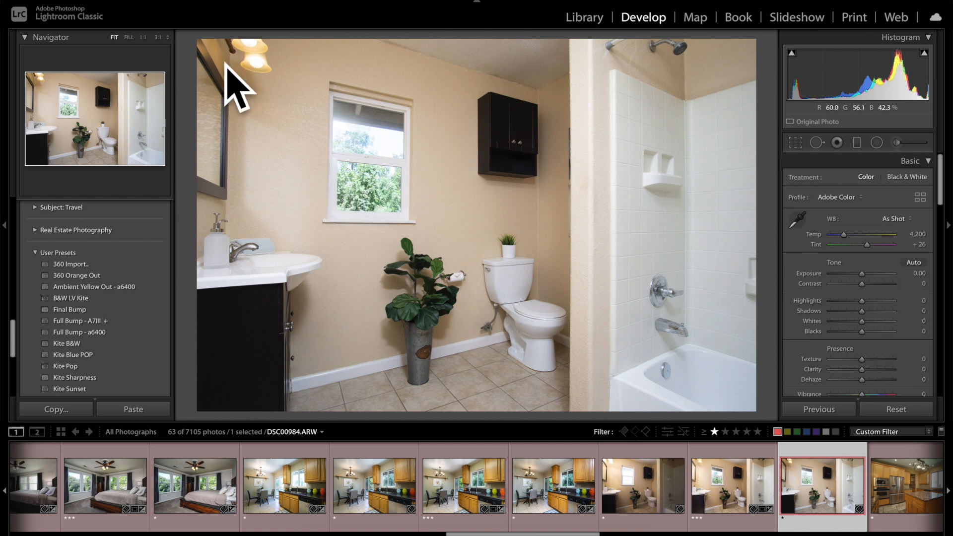
pyautogui.click(643, 485)
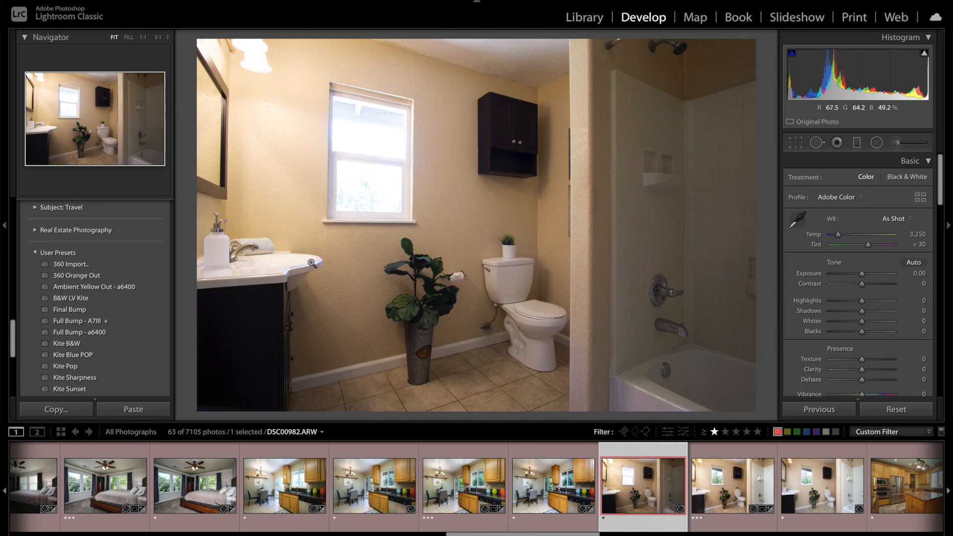
pyautogui.click(798, 485)
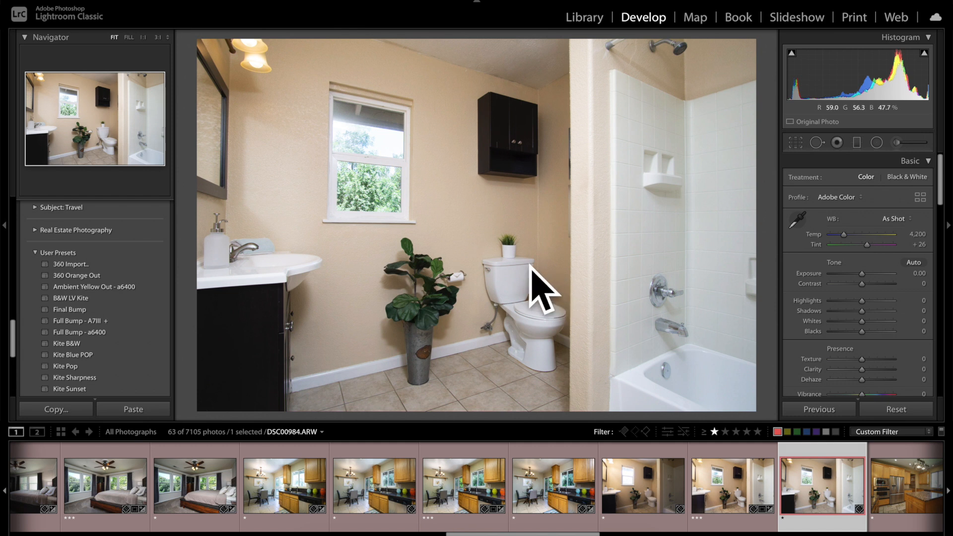
pyautogui.click(610, 471)
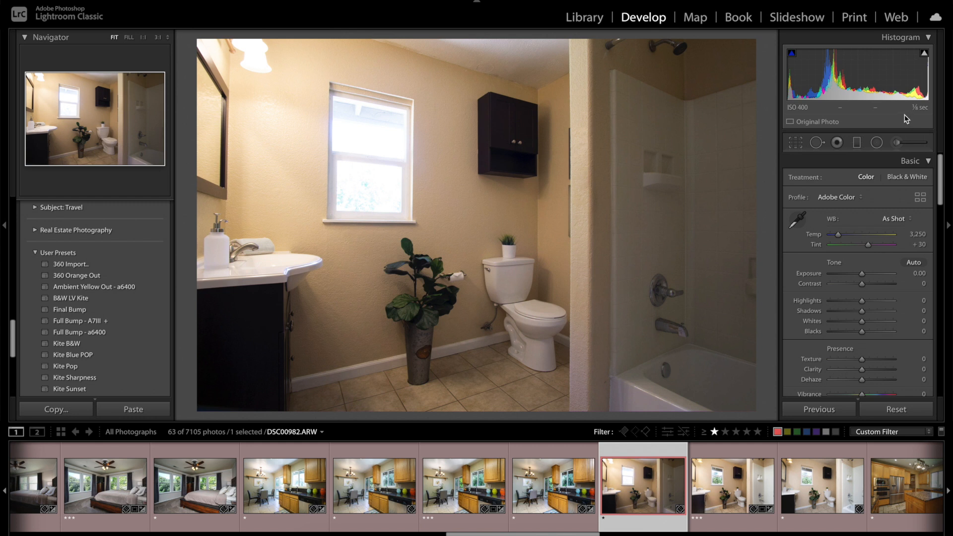
# Step: Apply the Full Bump - a6400 preset to the bathroom photo DSC00984.ARW and set its exposure to −0.95
pyautogui.click(814, 491)
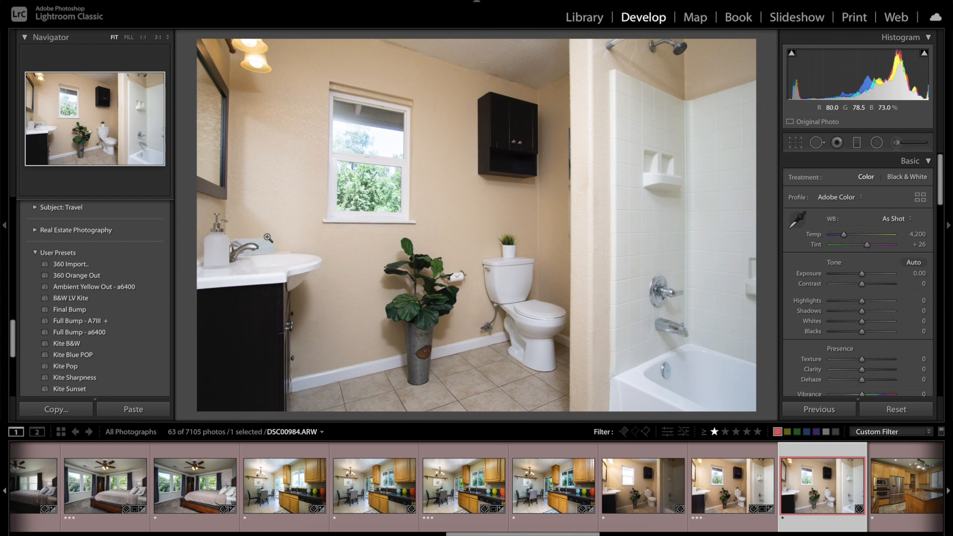
pyautogui.scroll(-10, 105, 288)
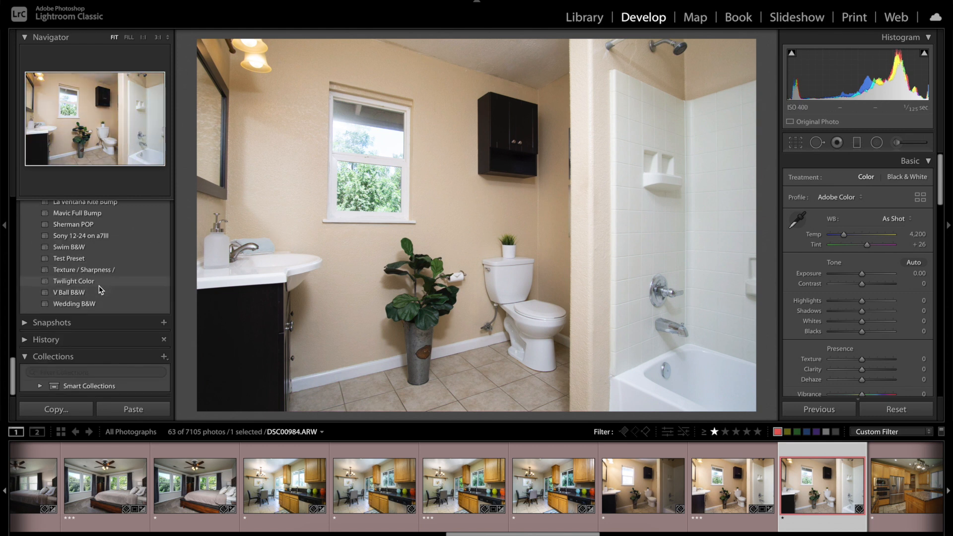
pyautogui.scroll(5, 99, 288)
pyautogui.scroll(2, 94, 282)
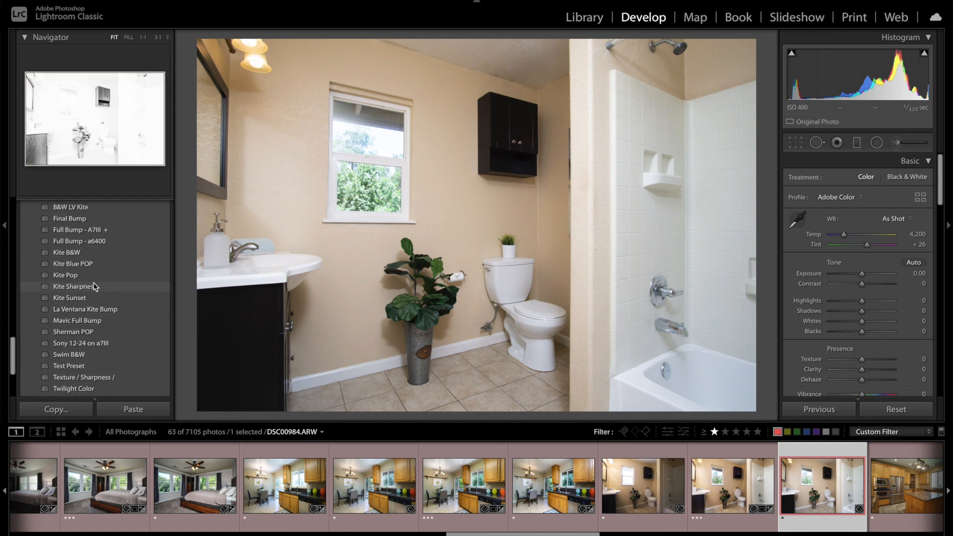
pyautogui.click(67, 241)
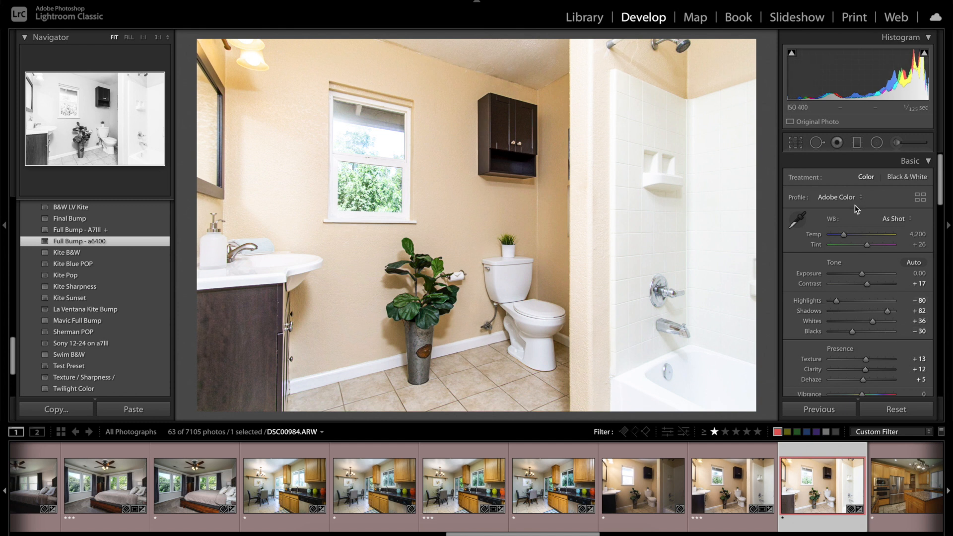
pyautogui.moveTo(863, 276); pyautogui.dragTo(856, 275)
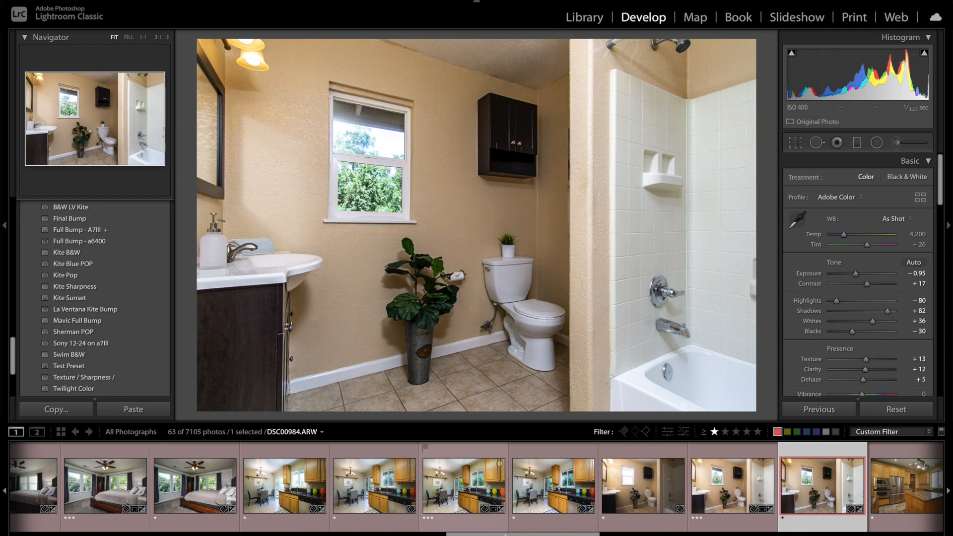
# Step: Apply the Ambient Yellow Out - a6400 preset to DSC00982.ARW and review its tone and color saturation settings
pyautogui.click(607, 502)
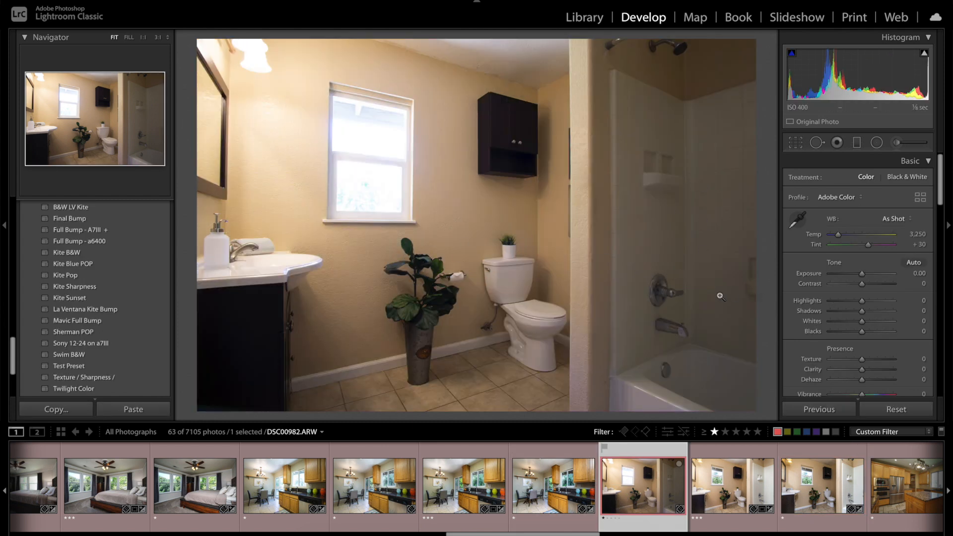
pyautogui.scroll(-2, 85, 340)
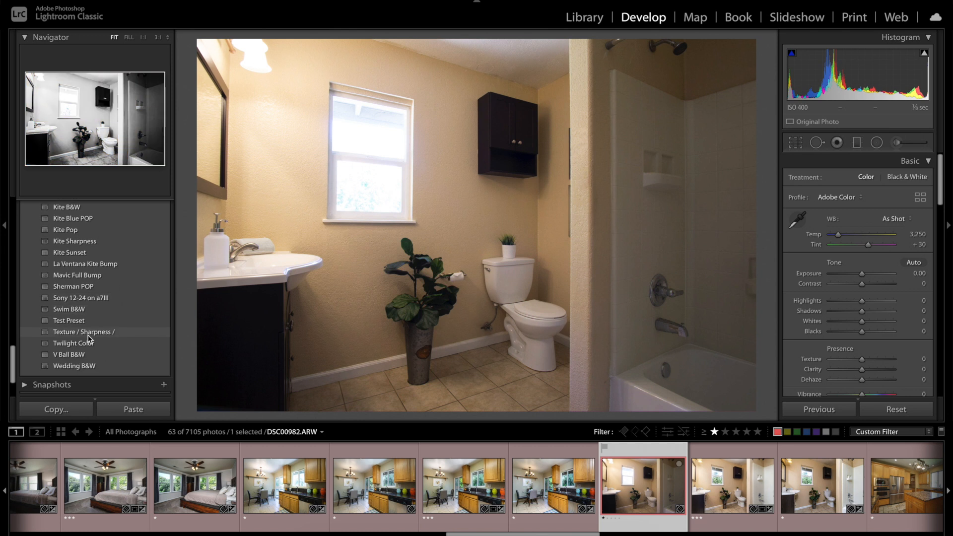
pyautogui.scroll(3, 90, 337)
pyautogui.scroll(3, 89, 338)
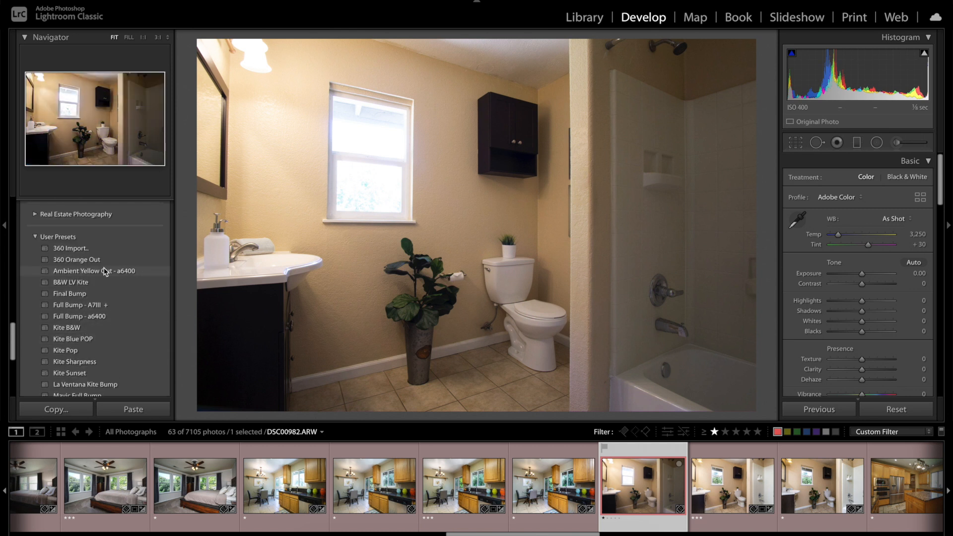
pyautogui.click(97, 272)
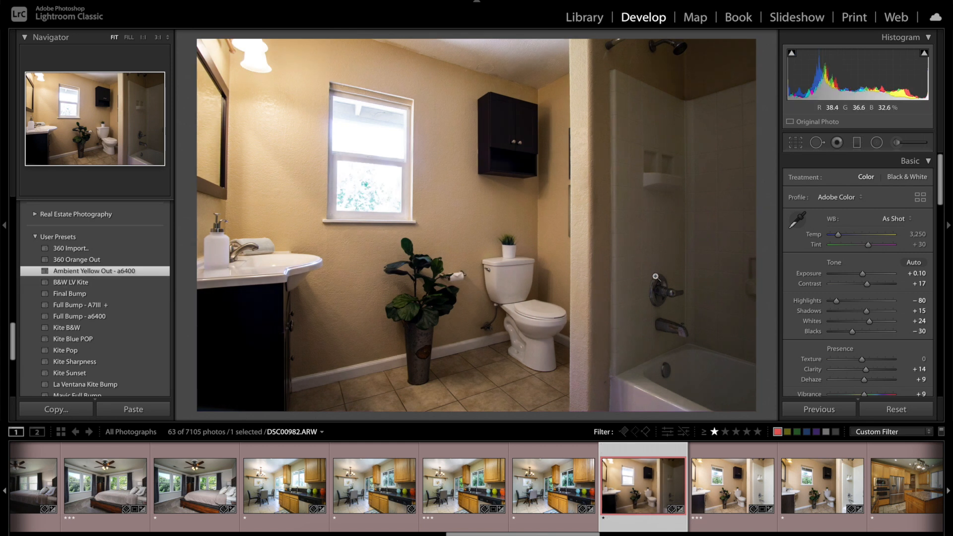
pyautogui.scroll(-2, 835, 262)
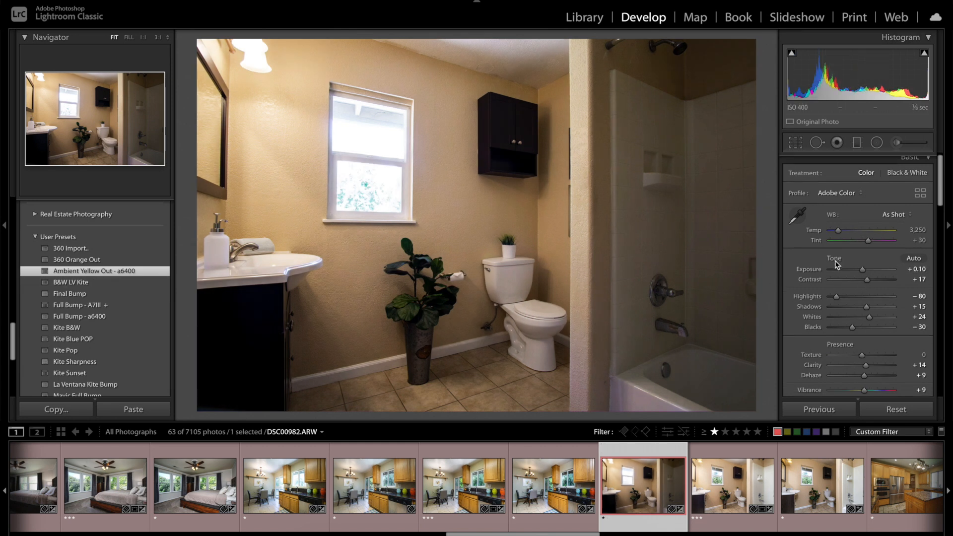
pyautogui.scroll(-3, 837, 266)
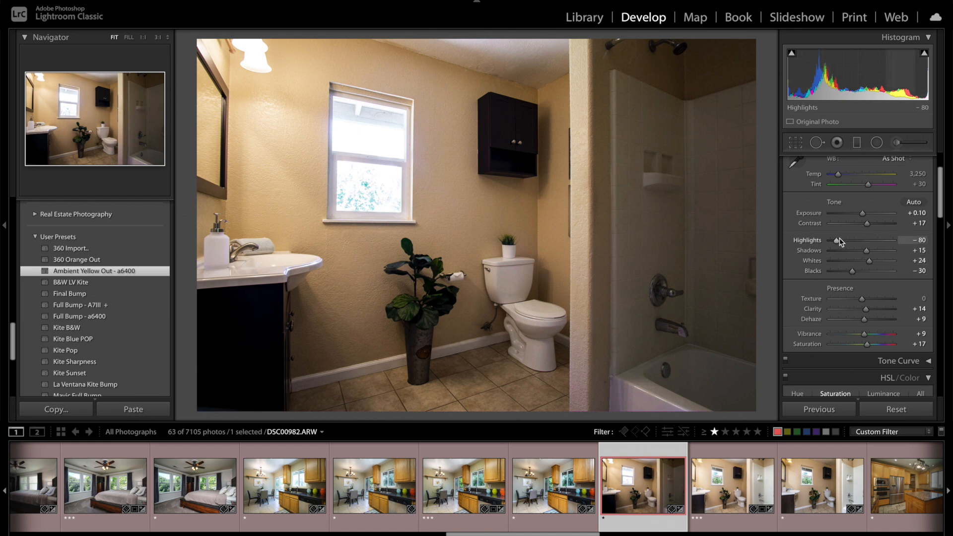
pyautogui.scroll(-12, 863, 328)
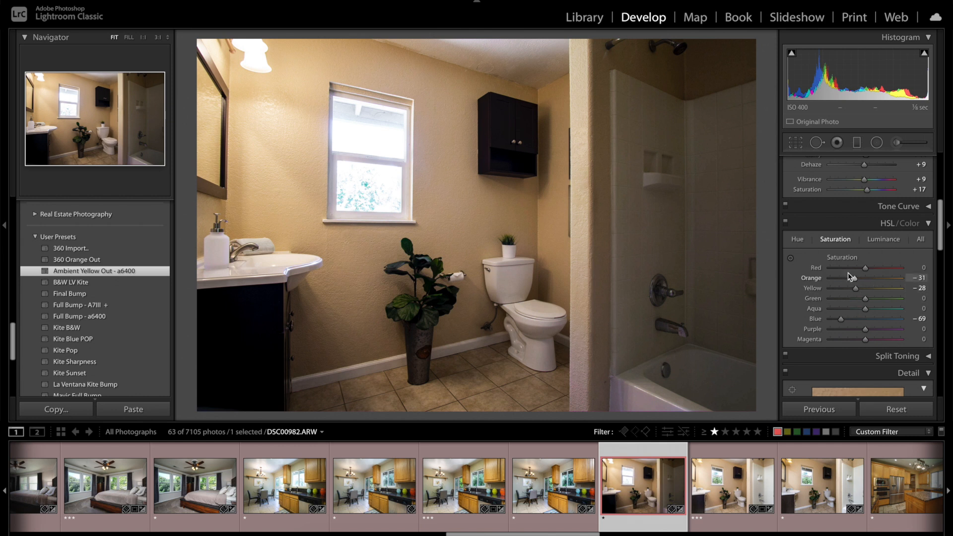
pyautogui.scroll(15, 856, 297)
pyautogui.scroll(2, 858, 297)
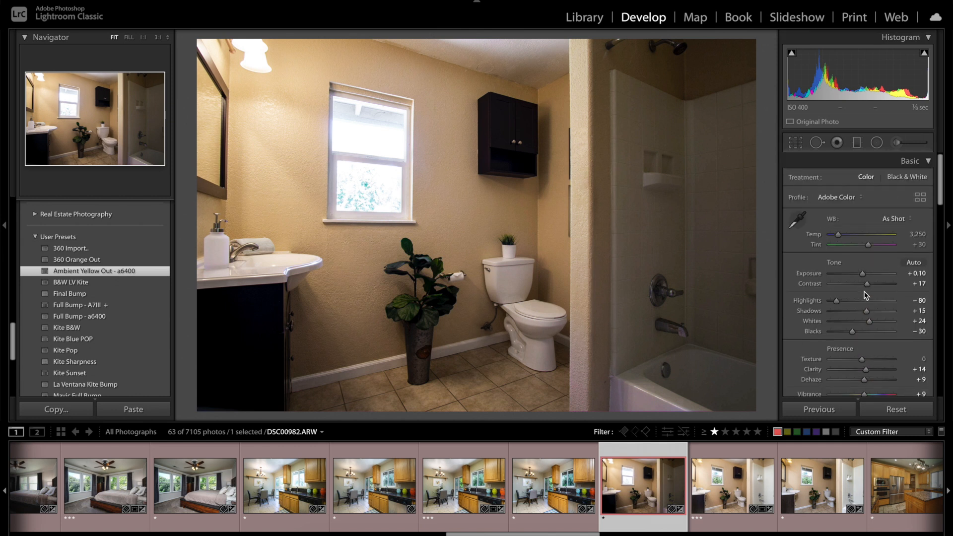
# Step: Draw a horizontal graduated filter from the photo's right edge across the shower to the toilet, and set its effect to Exposure
pyautogui.click(856, 143)
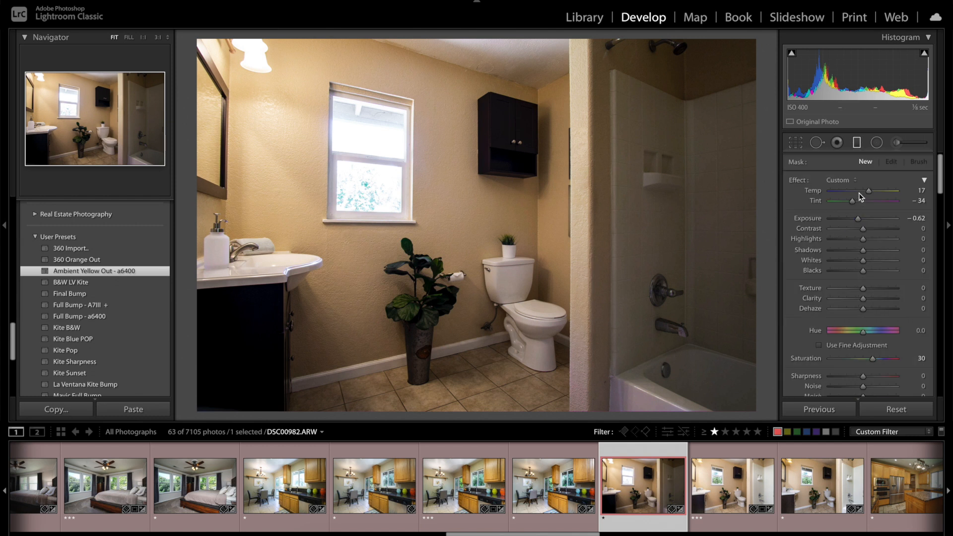
pyautogui.moveTo(858, 218); pyautogui.dragTo(870, 221)
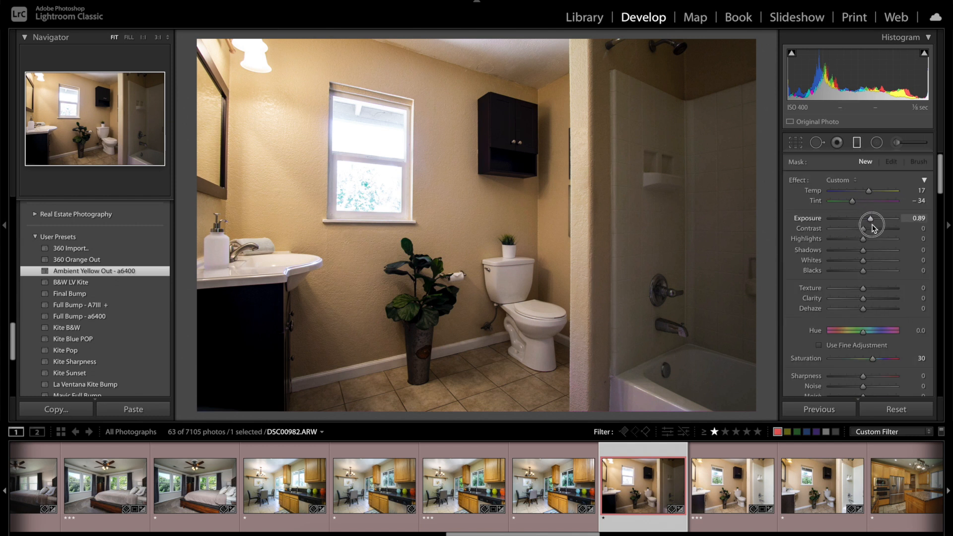
pyautogui.moveTo(766, 225); pyautogui.dragTo(550, 230)
pyautogui.moveTo(869, 191); pyautogui.dragTo(857, 192)
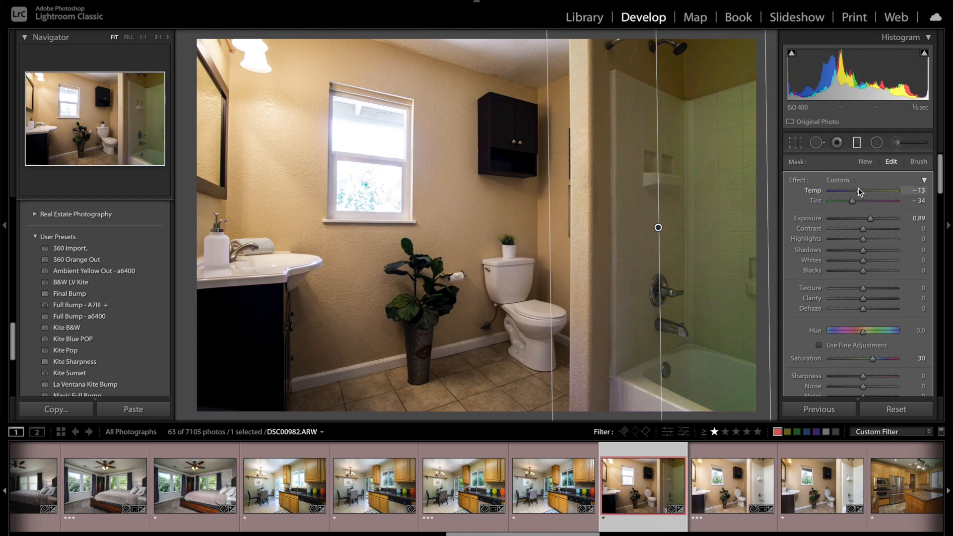
pyautogui.click(846, 182)
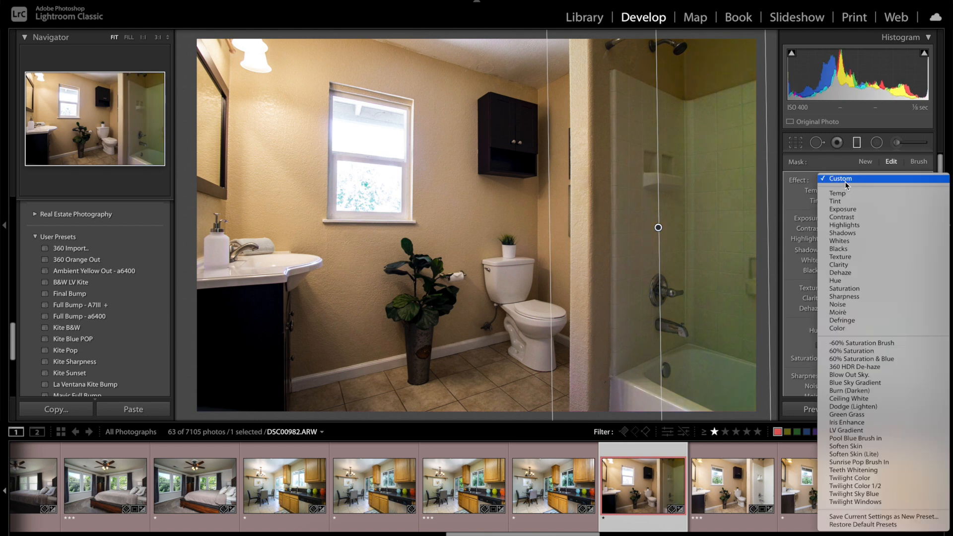
pyautogui.click(846, 209)
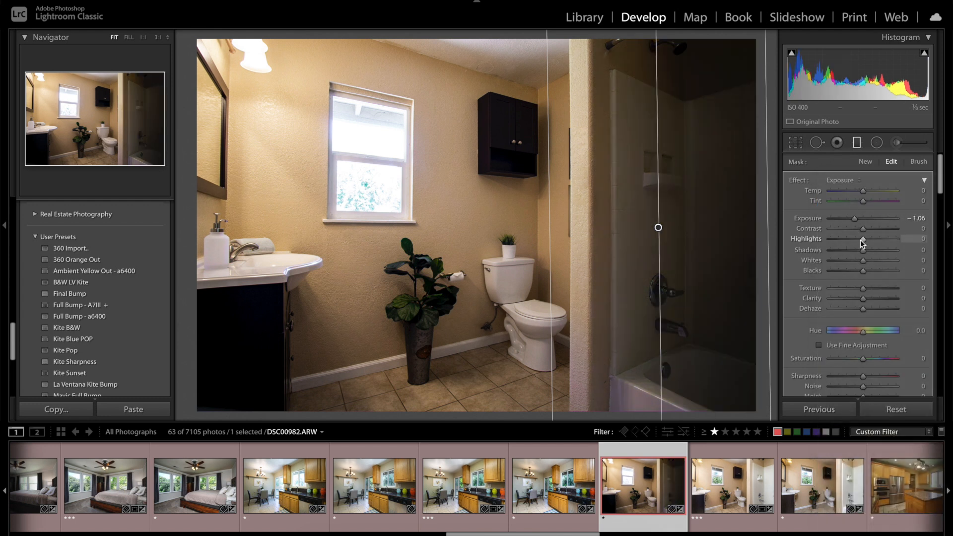
# Step: Try temperature −18, exposure 1.58 and shadows 44 on the shower's graduated filter, and undo these changes
pyautogui.moveTo(857, 221); pyautogui.dragTo(857, 194)
pyautogui.moveTo(862, 254); pyautogui.dragTo(876, 249)
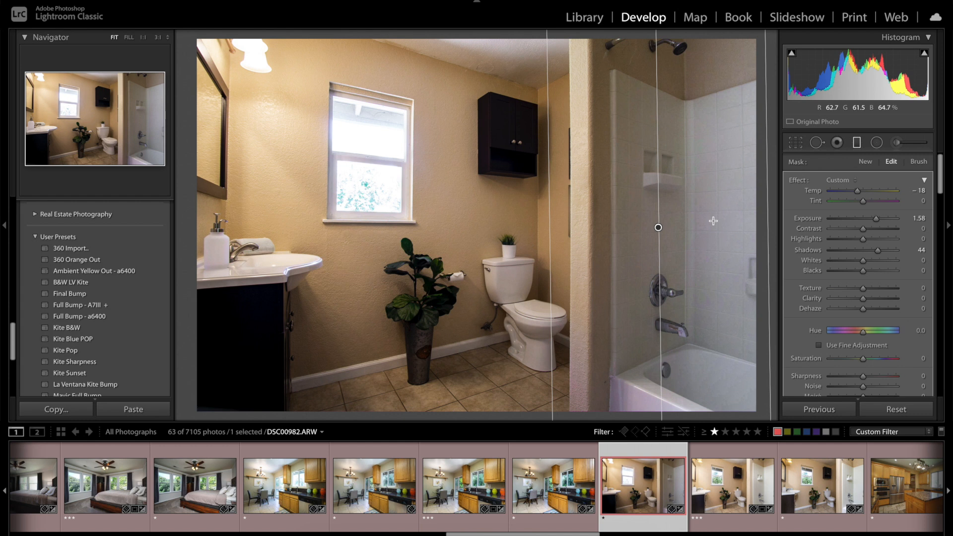
pyautogui.hotkey('ctrl', 'z')
pyautogui.hotkey('ctrl', 'z')
pyautogui.hotkey('ctrl', 'z')
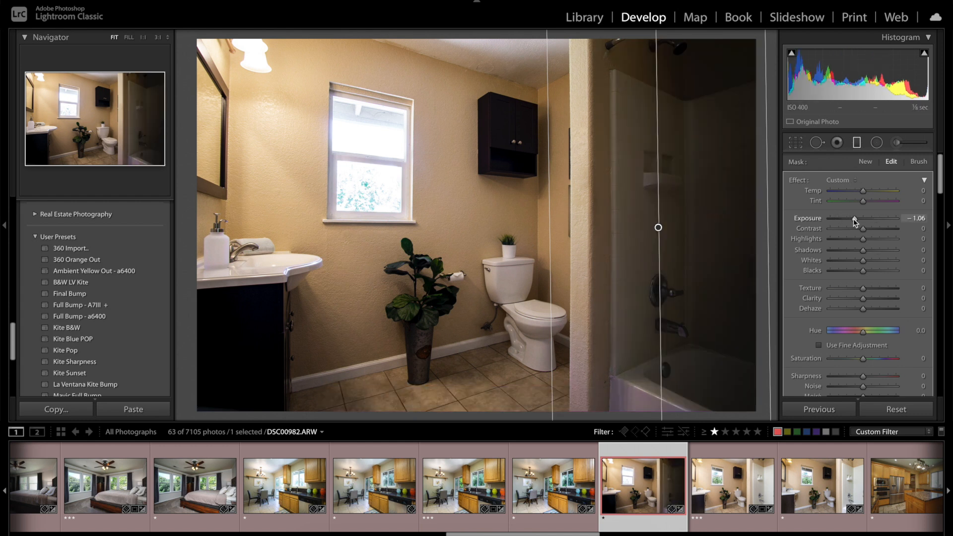
# Step: Set the shower filter's exposure to 1.36 and temperature to −9, and set the overall exposure of DSC00982.ARW to +0.50
pyautogui.moveTo(854, 219); pyautogui.dragTo(860, 195)
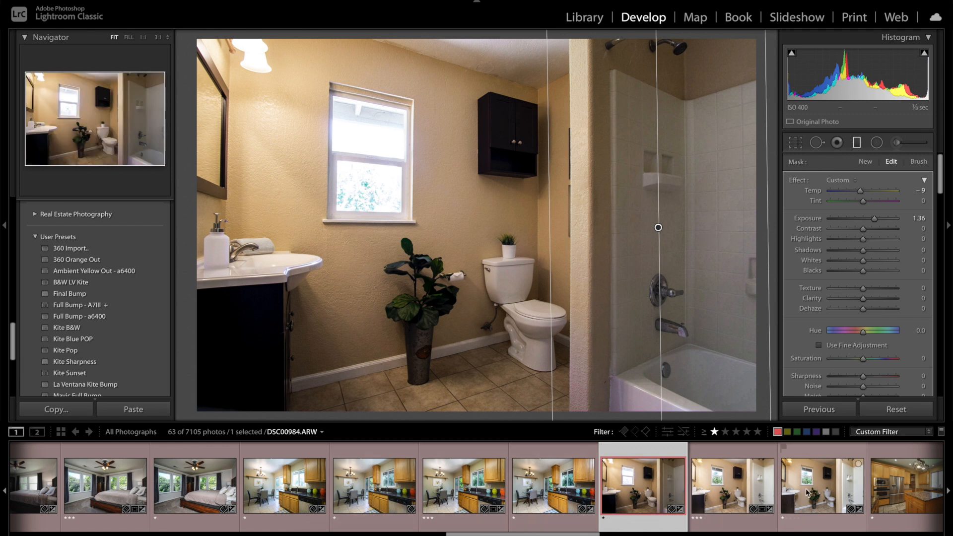
pyautogui.click(822, 485)
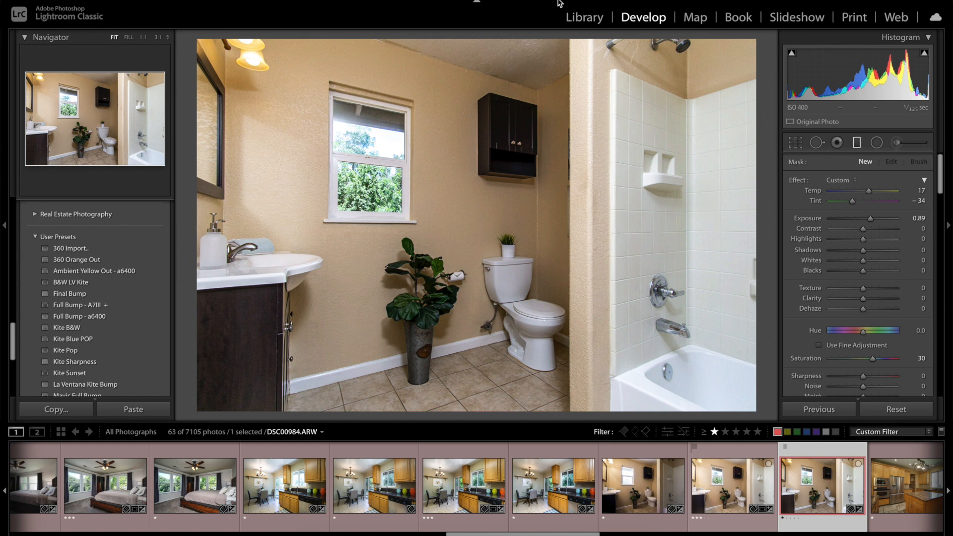
pyautogui.click(638, 492)
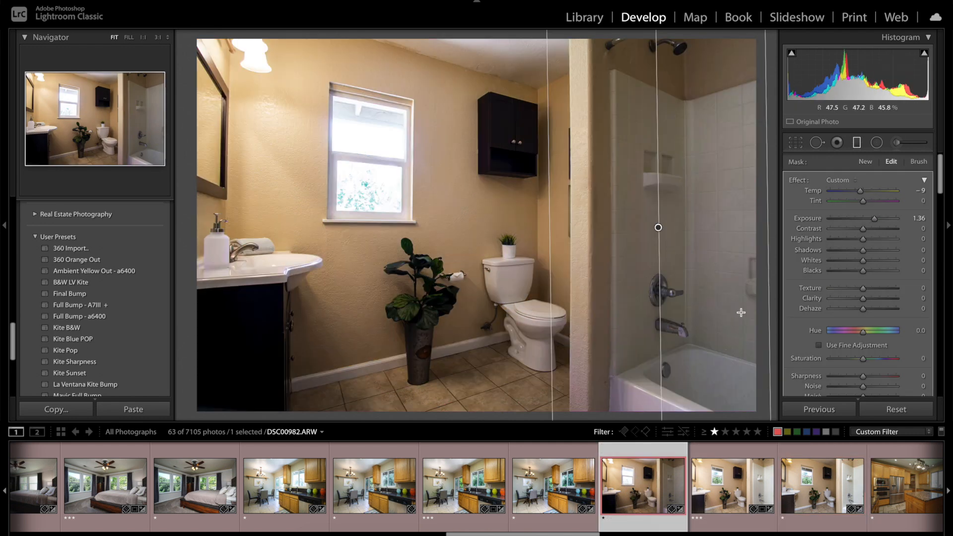
pyautogui.click(856, 142)
pyautogui.moveTo(863, 276); pyautogui.dragTo(864, 274)
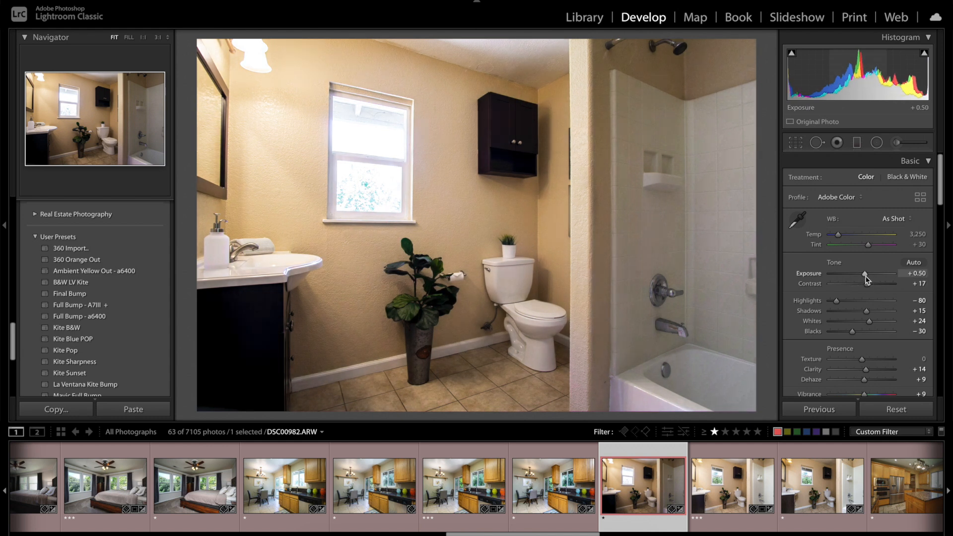
# Step: Open both bathroom exposures as layers in Photoshop and add a black mask to the DSC00982.ARW layer
pyautogui.keyDown('ctrl'); pyautogui.click(806, 493); pyautogui.keyUp('ctrl')
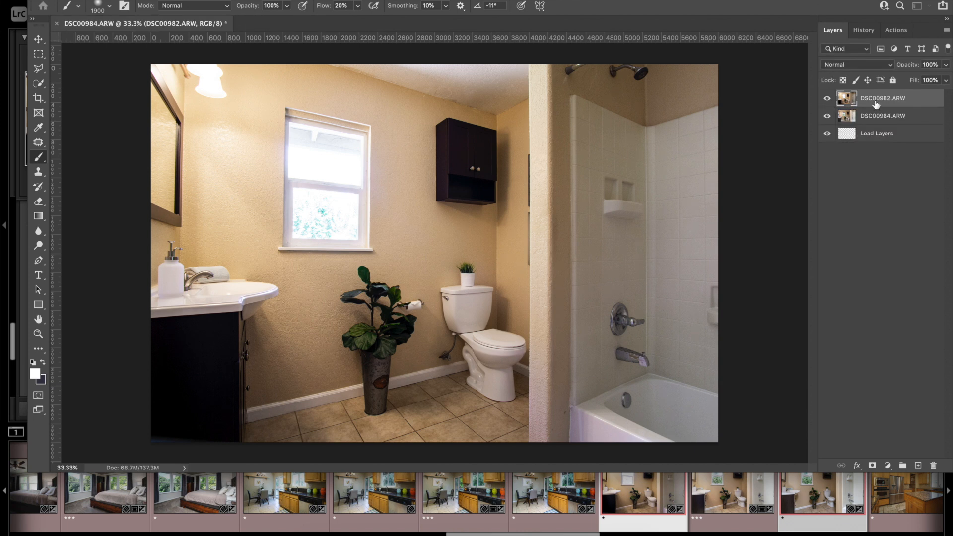
pyautogui.keyDown('alt'); pyautogui.click(872, 466); pyautogui.keyUp('alt')
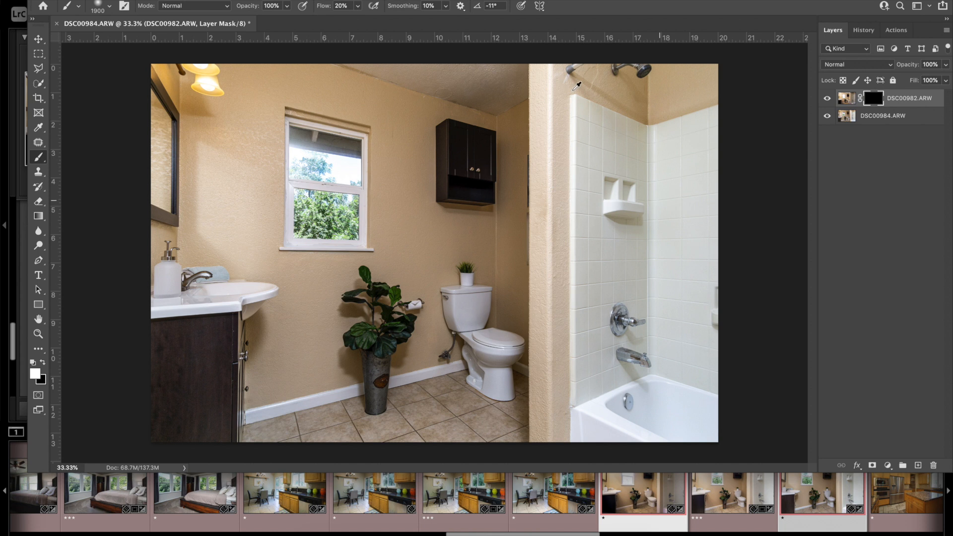
# Step: Paint white on the layer mask over the shower and toilet side at brush size 1900, and over the mirror at size 800
pyautogui.moveTo(638, 166)
pyautogui.mouseDown()
pyautogui.moveTo(685, 44)
pyautogui.moveTo(649, 436)
pyautogui.moveTo(641, 318)
pyautogui.moveTo(598, 194)
pyautogui.moveTo(584, 384)
pyautogui.moveTo(583, 112)
pyautogui.moveTo(404, 50)
pyautogui.moveTo(498, 218)
pyautogui.moveTo(500, 107)
pyautogui.moveTo(493, 365)
pyautogui.moveTo(462, 115)
pyautogui.moveTo(323, 14)
pyautogui.moveTo(401, 51)
pyautogui.moveTo(481, 325)
pyautogui.moveTo(294, 343)
pyautogui.moveTo(320, 368)
pyautogui.moveTo(356, 360)
pyautogui.moveTo(459, 387)
pyautogui.moveTo(744, 427)
pyautogui.moveTo(686, 426)
pyautogui.mouseUp()
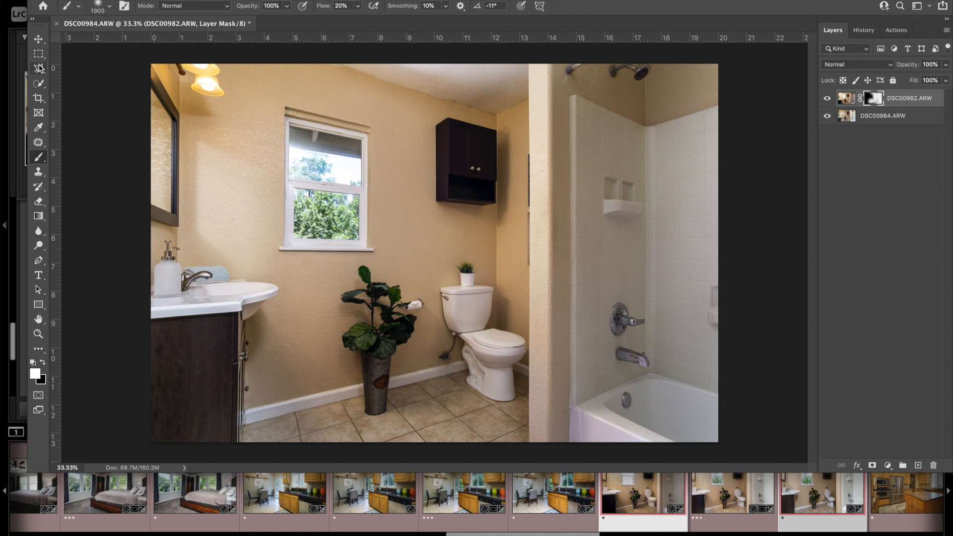
pyautogui.press('[')
pyautogui.press('[')
pyautogui.press('[')
pyautogui.press('[')
pyautogui.press('[')
pyautogui.press('[')
pyautogui.press('[')
pyautogui.press('[')
pyautogui.press('[')
pyautogui.press('[')
pyautogui.press('[')
pyautogui.moveTo(153, 65)
pyautogui.mouseDown()
pyautogui.moveTo(185, 116)
pyautogui.moveTo(154, 86)
pyautogui.moveTo(163, 199)
pyautogui.moveTo(164, 68)
pyautogui.mouseUp()
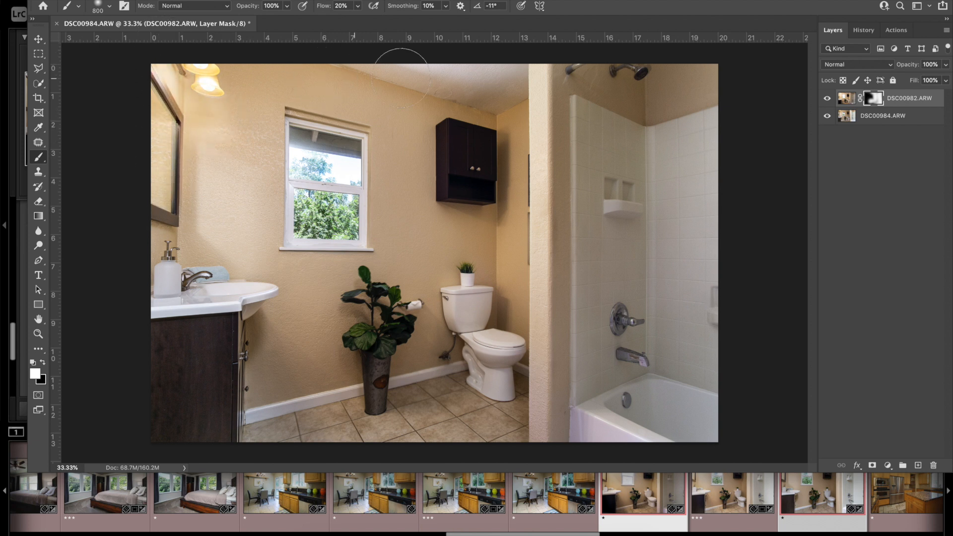
# Step: Try painting the vanity cabinet in on the DSC00982.ARW layer's mask, and undo the stroke
pyautogui.moveTo(230, 312); pyautogui.dragTo(163, 435)
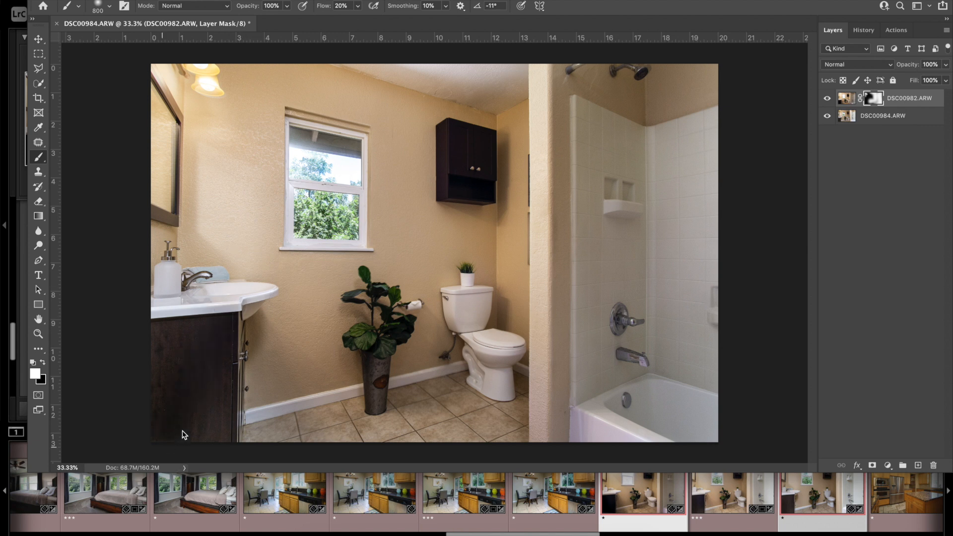
pyautogui.press('super+z')
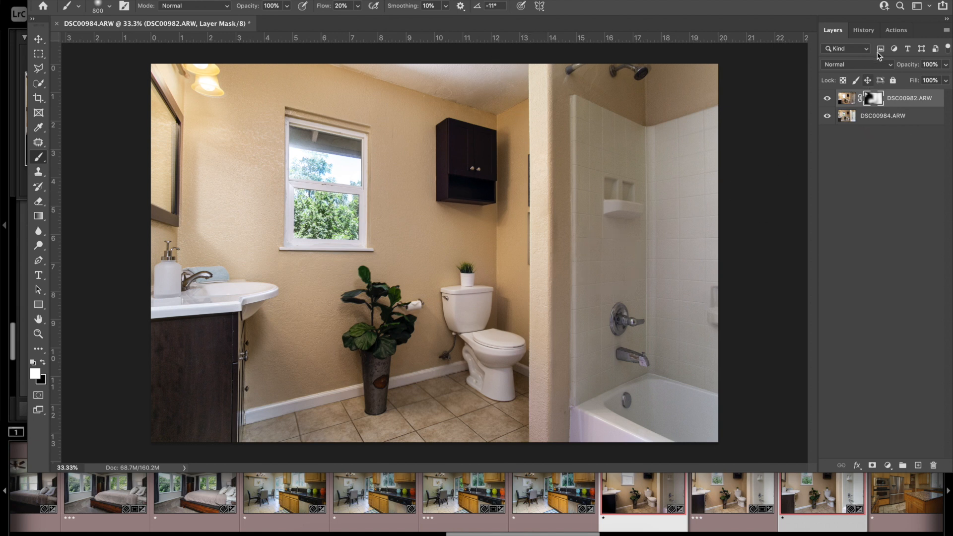
pyautogui.click(888, 64)
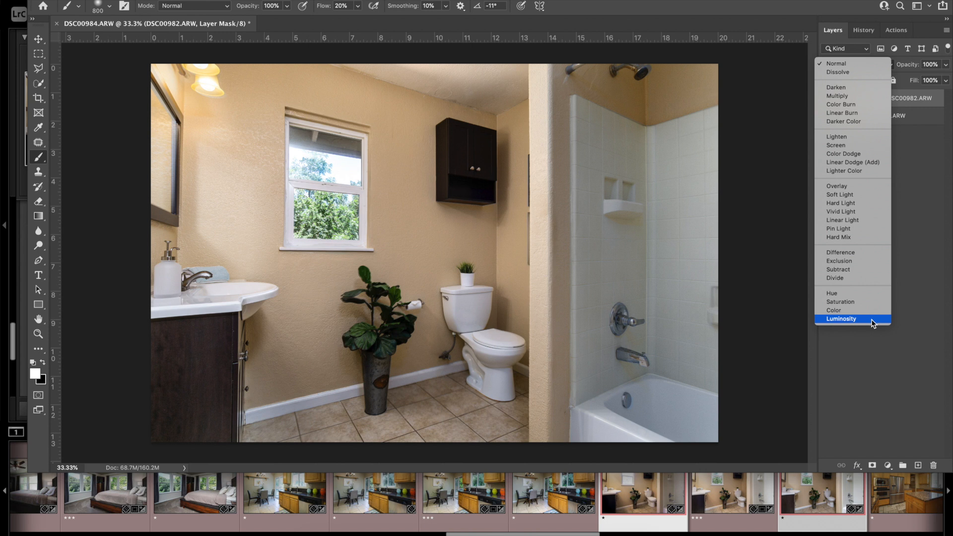
pyautogui.click(839, 66)
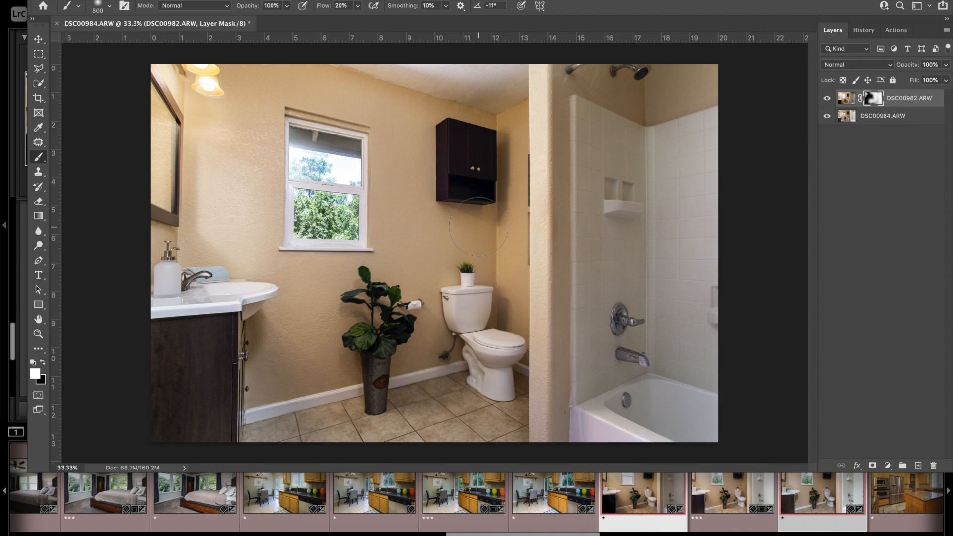
# Step: Close the bathroom document without saving and select the living room photo DSC01462-Edit-Edit.tif in Lightroom
pyautogui.click(56, 25)
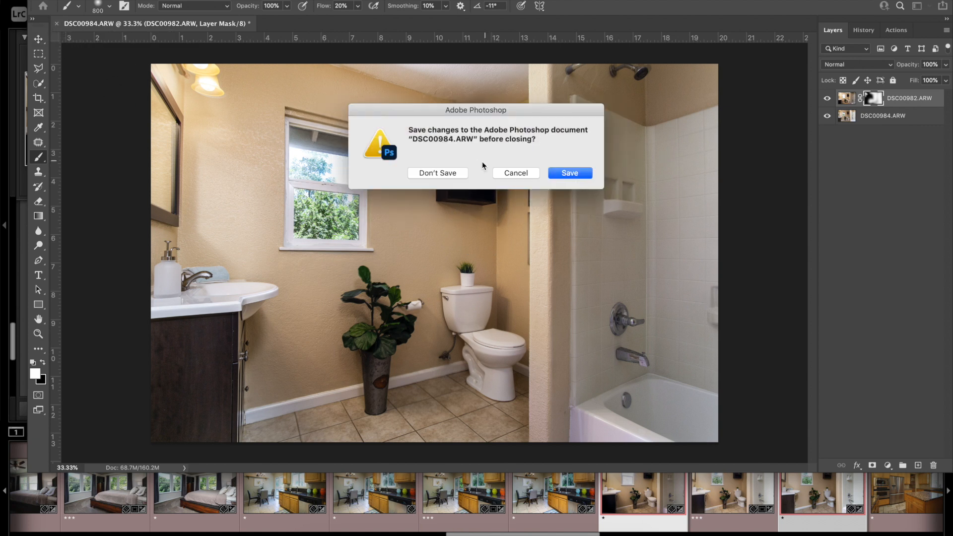
pyautogui.click(461, 175)
pyautogui.scroll(-2, 744, 509)
pyautogui.scroll(-4, 744, 509)
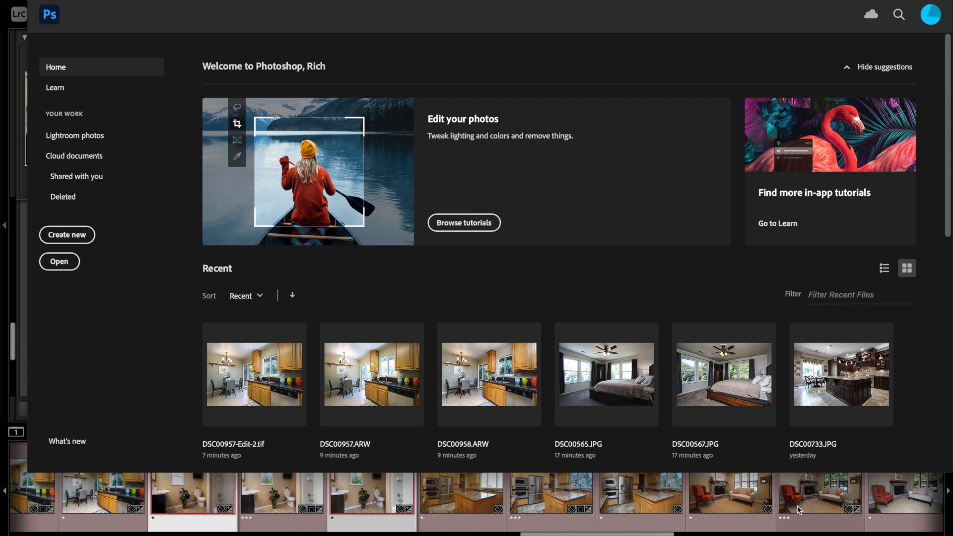
pyautogui.click(811, 502)
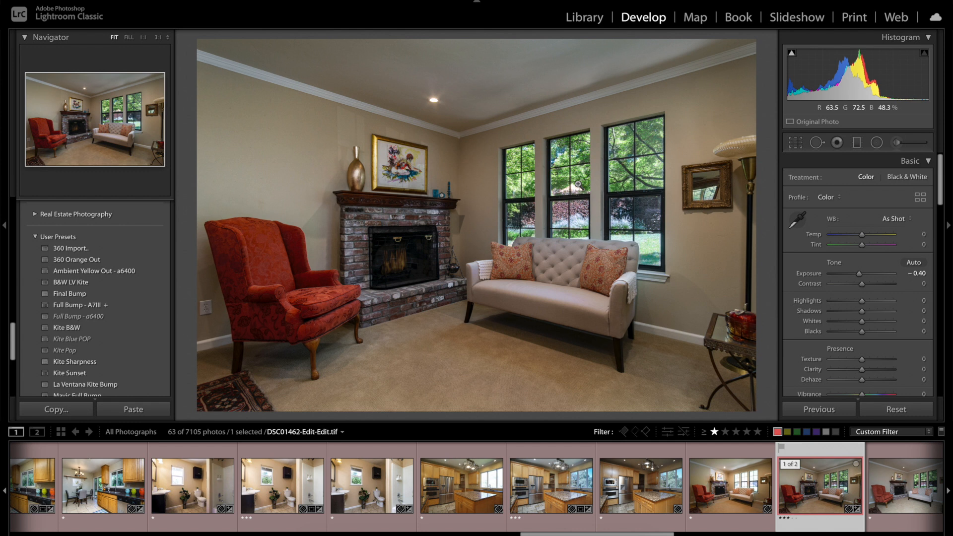
# Step: Inspect the fireplace in the finished living room photo up close, and select the DSC01464.ARW exposure for editing
pyautogui.click(398, 255)
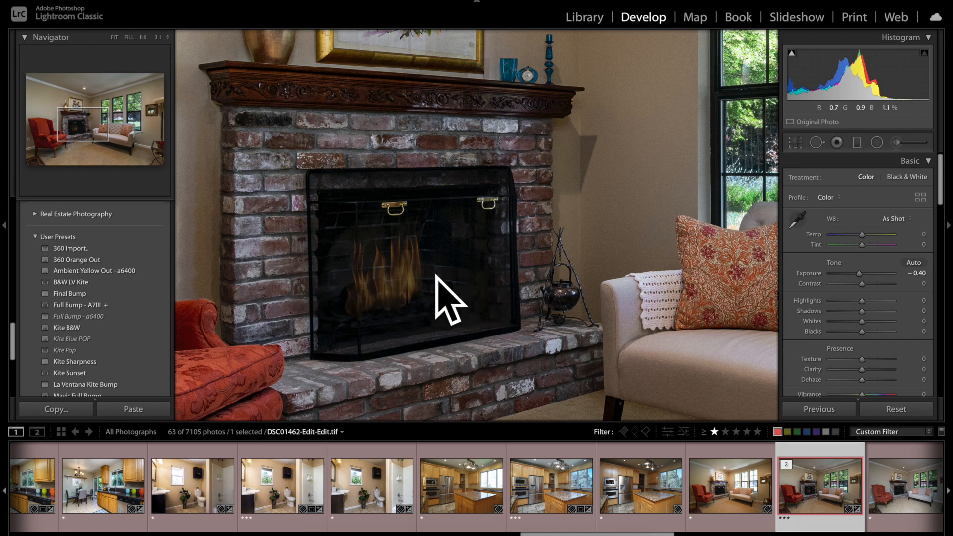
pyautogui.click(535, 261)
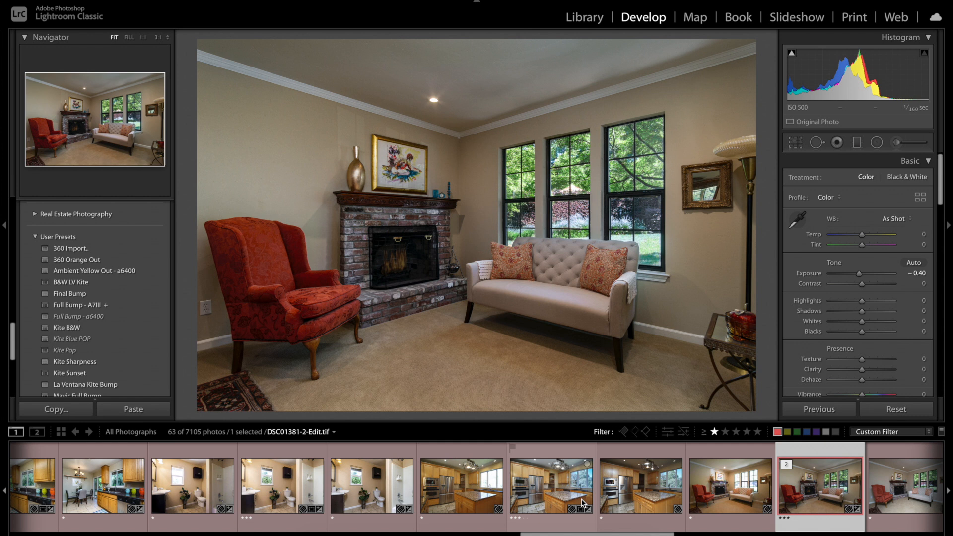
pyautogui.scroll(-2, 729, 491)
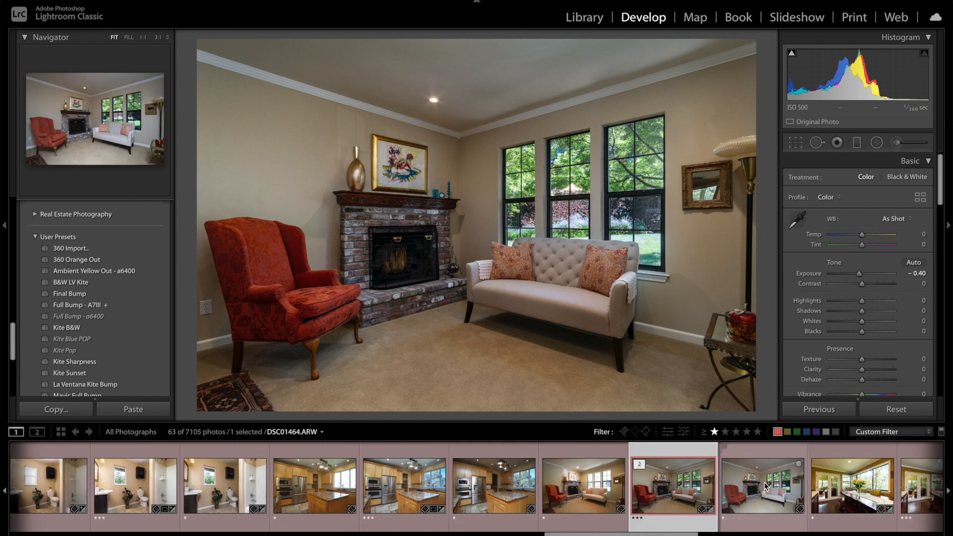
pyautogui.click(767, 486)
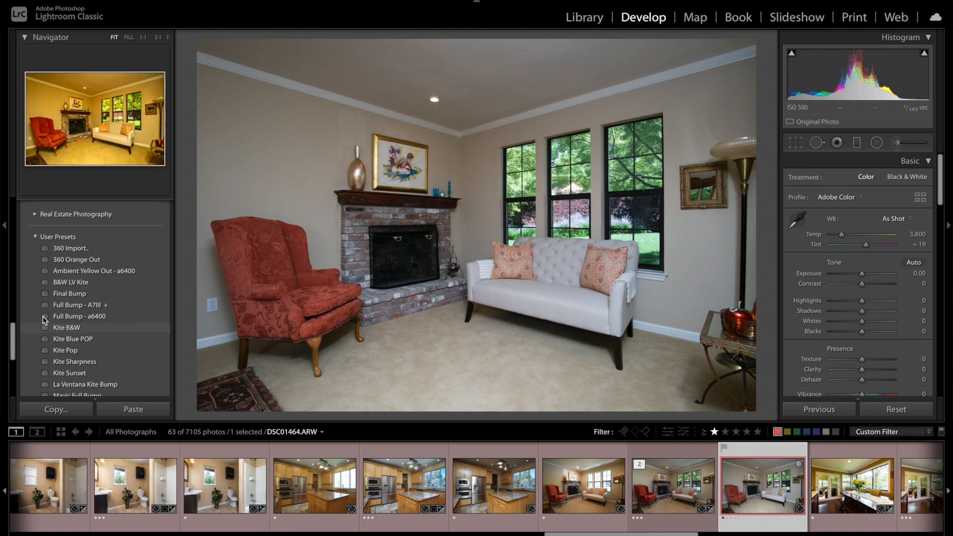
# Step: Apply the Full Bump - a6400 preset to DSC01464.ARW and set its exposure to −0.45
pyautogui.scroll(-3, 85, 272)
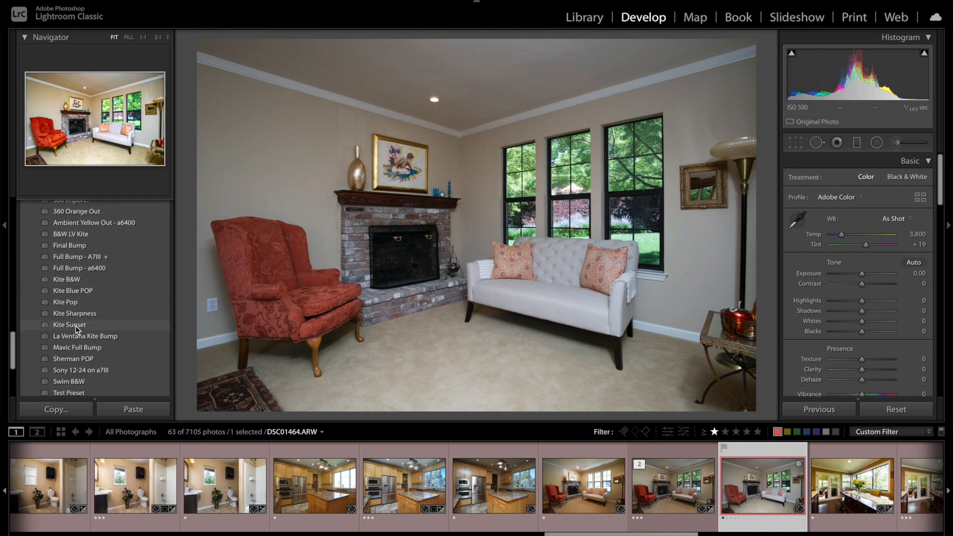
pyautogui.scroll(-5, 77, 332)
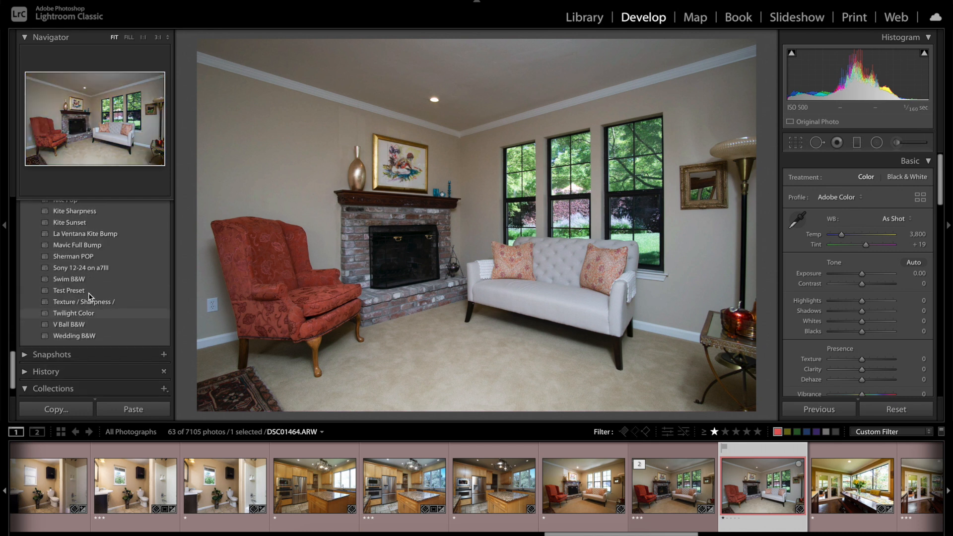
pyautogui.scroll(8, 82, 273)
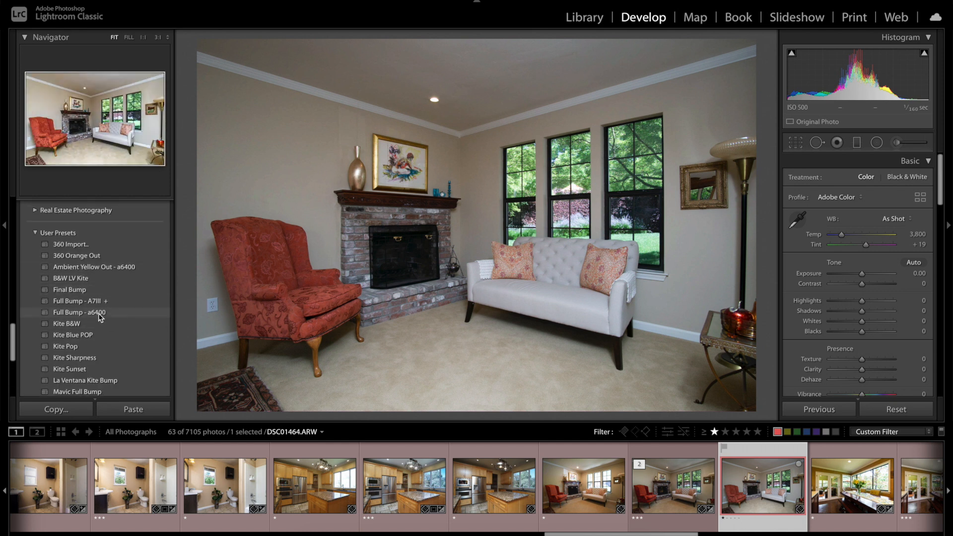
pyautogui.click(99, 314)
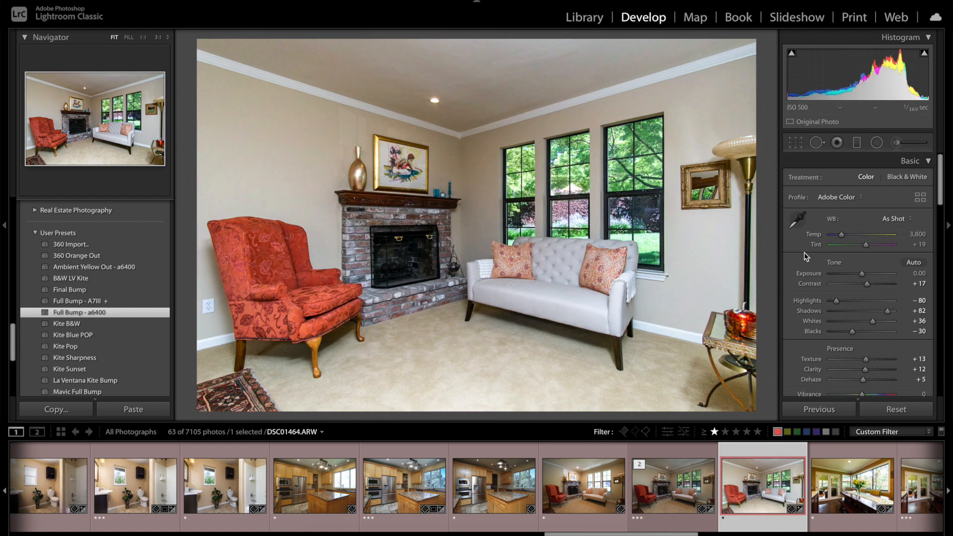
pyautogui.moveTo(863, 275); pyautogui.dragTo(861, 271)
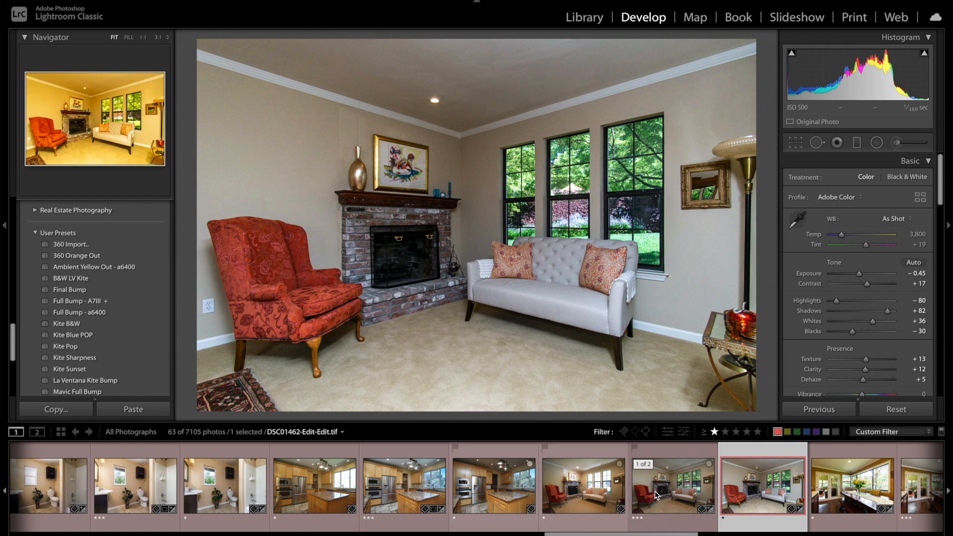
# Step: Select DSC01462.ARW and neutralize its white balance to Temp 2,800 and Tint +23 by sampling the white baseboard beside the sofa
pyautogui.click(575, 481)
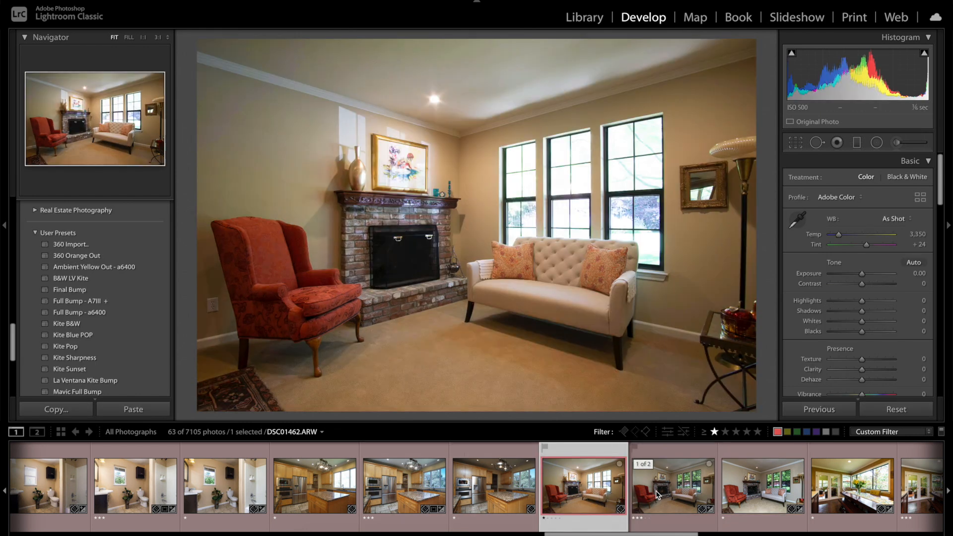
pyautogui.click(799, 221)
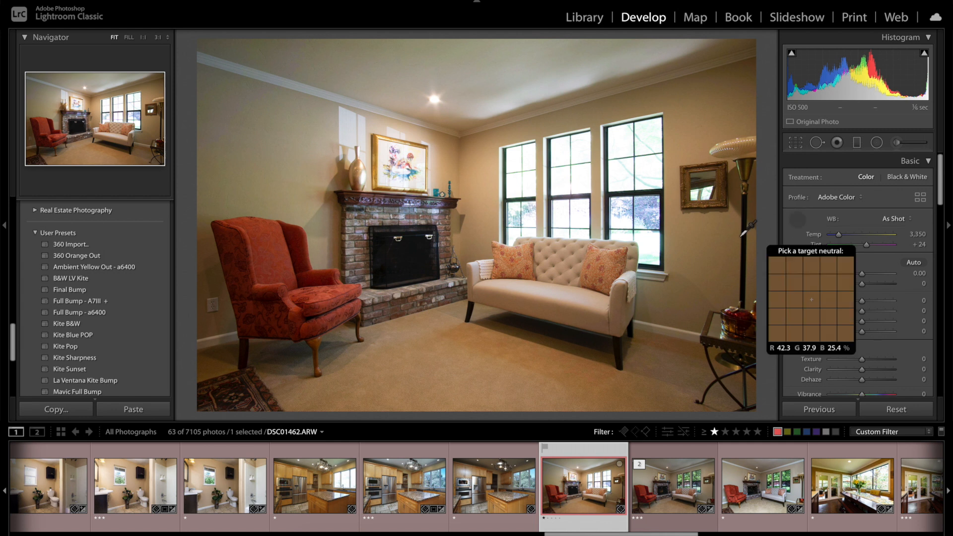
pyautogui.click(629, 278)
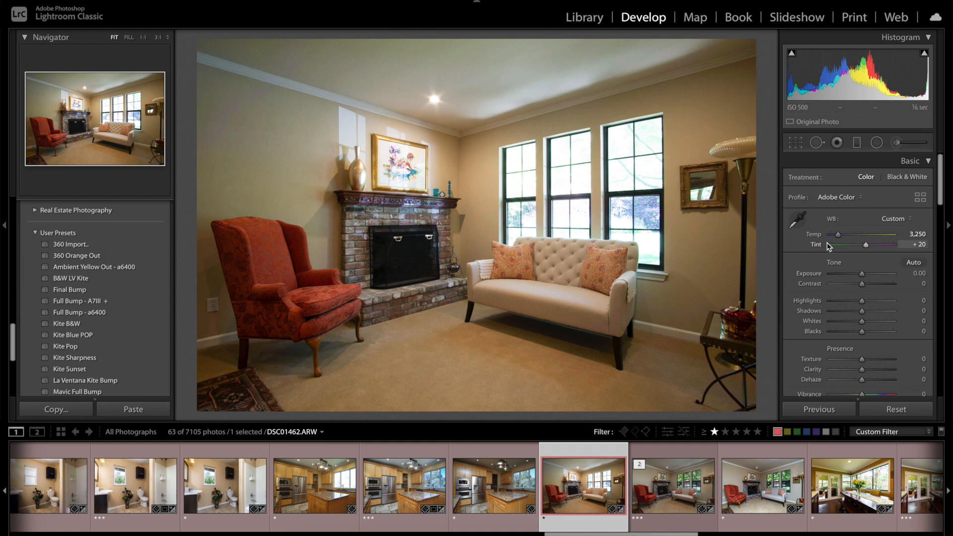
pyautogui.click(798, 218)
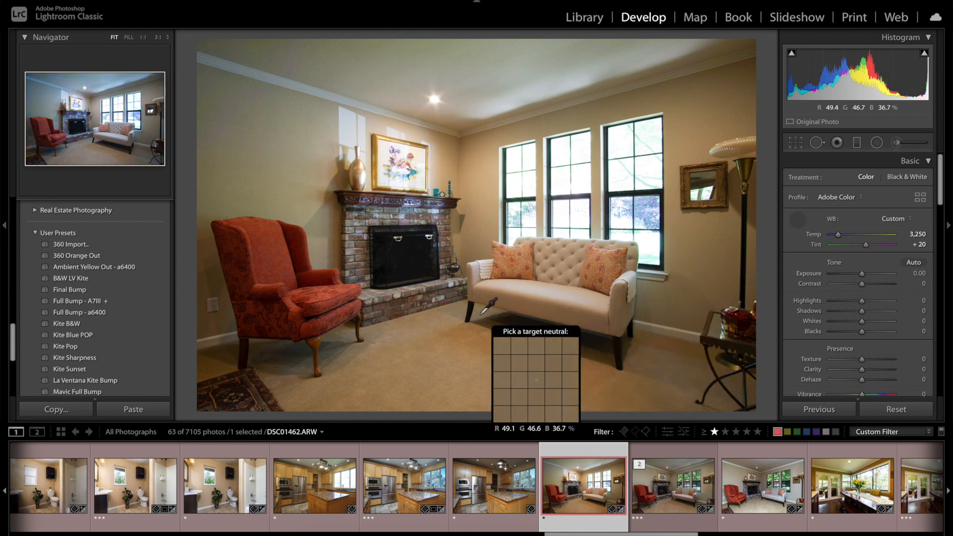
pyautogui.click(667, 329)
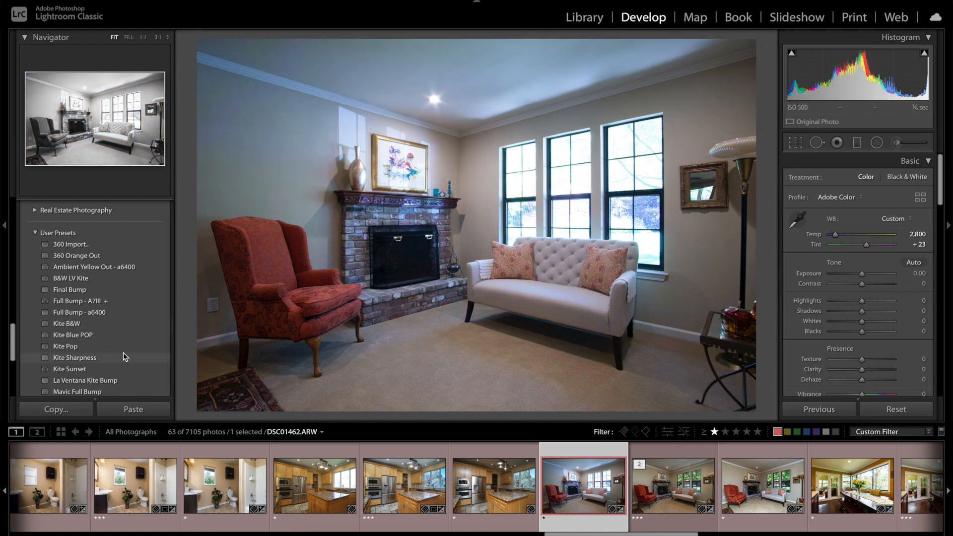
# Step: Apply the Ambient Yellow Out - a6400 preset to DSC01462.ARW and set its exposure to +0.70
pyautogui.click(94, 267)
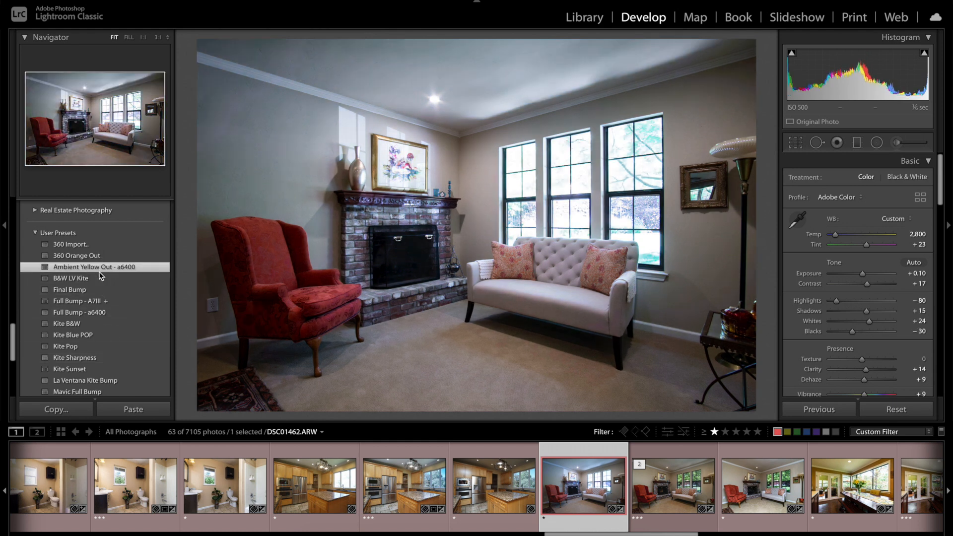
pyautogui.moveTo(862, 274); pyautogui.dragTo(867, 277)
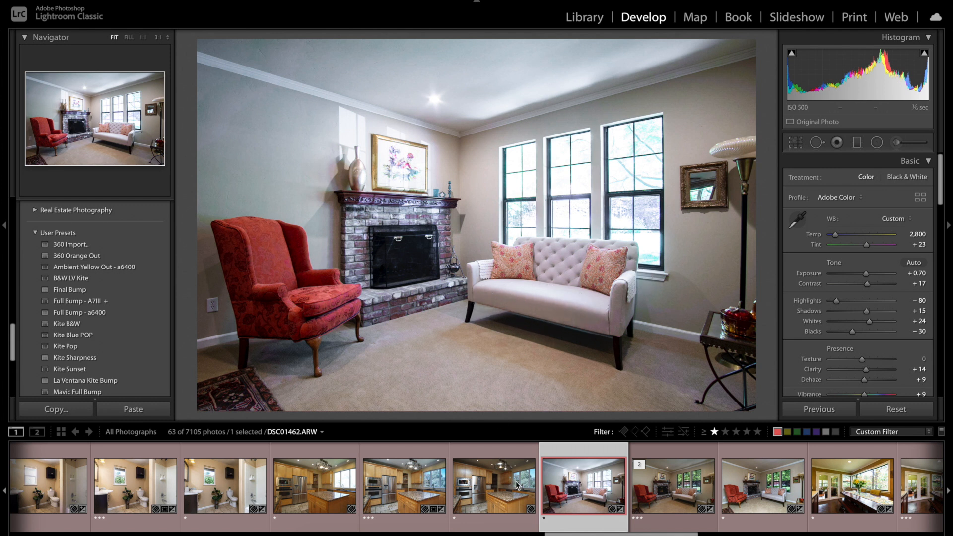
# Step: Open DSC01464.ARW and DSC01462.ARW together as layers in Photoshop and add a black mask to the DSC01462.ARW layer
pyautogui.click(753, 498)
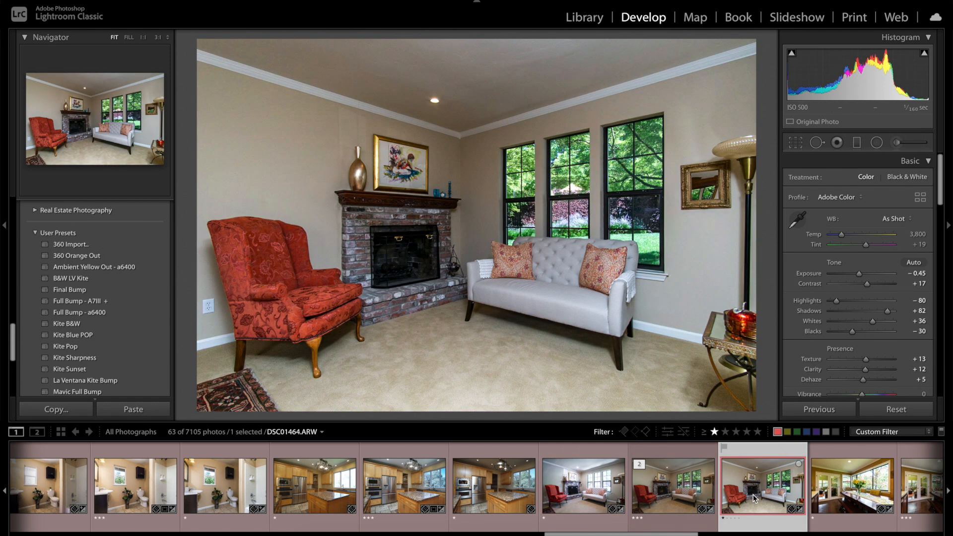
pyautogui.keyDown('ctrl'); pyautogui.click(578, 480); pyautogui.keyUp('ctrl')
pyautogui.press('ctrl')
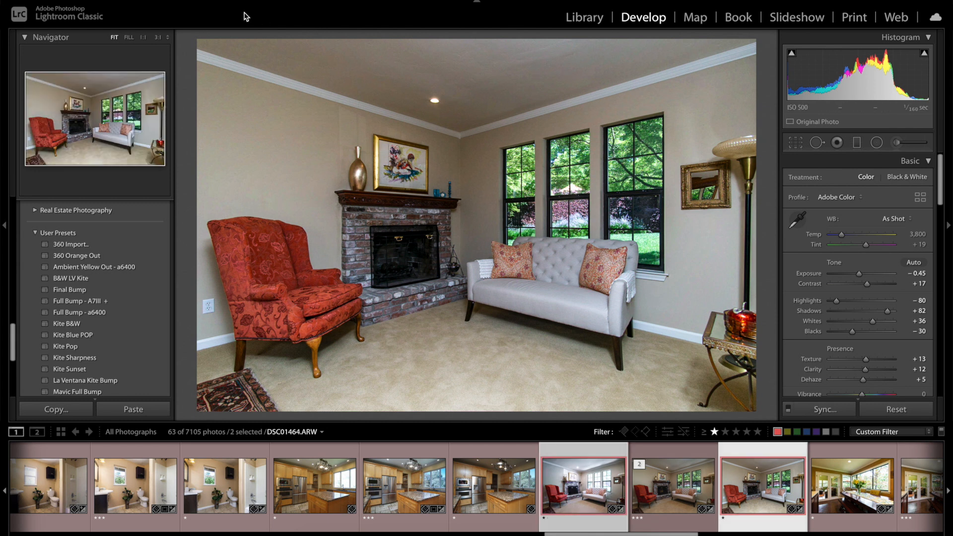
pyautogui.rightClick(442, 146)
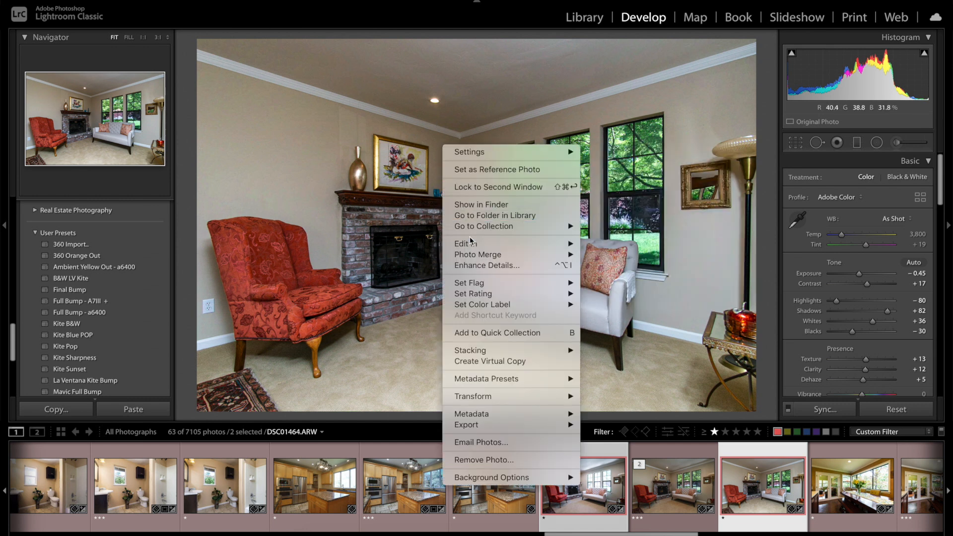
pyautogui.moveTo(471, 243)
pyautogui.click(617, 322)
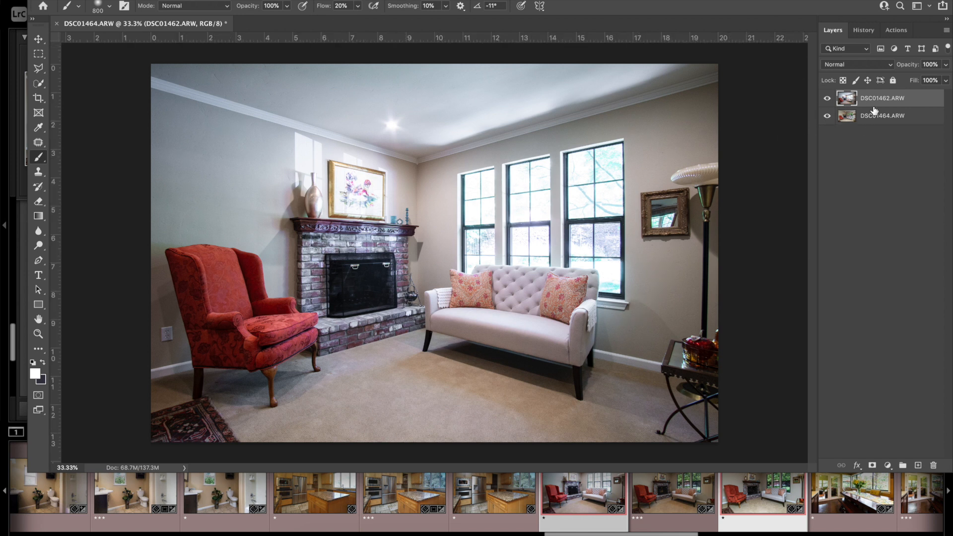
pyautogui.keyDown('alt'); pyautogui.click(871, 467); pyautogui.keyUp('alt')
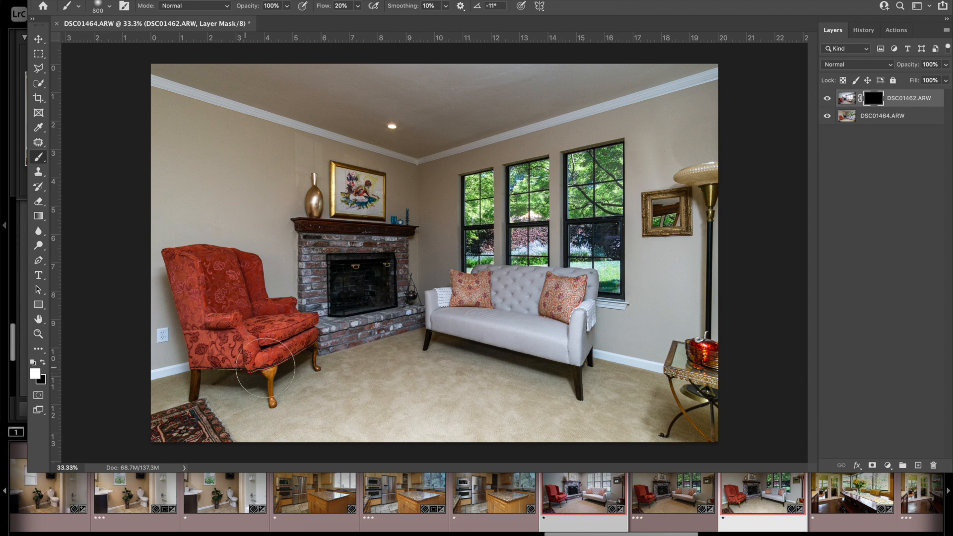
# Step: Paint white on the DSC01462.ARW layer's mask over the red chair, carpet, fireplace and ceiling at brush size 1400
pyautogui.press(']')
pyautogui.press(']')
pyautogui.press(']')
pyautogui.press(']')
pyautogui.moveTo(269, 388)
pyautogui.mouseDown()
pyautogui.moveTo(281, 368)
pyautogui.moveTo(242, 396)
pyautogui.moveTo(184, 373)
pyautogui.moveTo(198, 398)
pyautogui.moveTo(181, 304)
pyautogui.moveTo(196, 334)
pyautogui.moveTo(188, 277)
pyautogui.moveTo(217, 282)
pyautogui.moveTo(244, 313)
pyautogui.moveTo(262, 343)
pyautogui.mouseUp()
pyautogui.moveTo(449, 362)
pyautogui.mouseDown()
pyautogui.moveTo(558, 356)
pyautogui.moveTo(525, 343)
pyautogui.moveTo(561, 337)
pyautogui.moveTo(551, 352)
pyautogui.moveTo(455, 308)
pyautogui.moveTo(437, 347)
pyautogui.moveTo(357, 302)
pyautogui.moveTo(367, 290)
pyautogui.moveTo(348, 289)
pyautogui.moveTo(349, 271)
pyautogui.mouseUp()
pyautogui.moveTo(381, 129)
pyautogui.mouseDown()
pyautogui.moveTo(558, 105)
pyautogui.moveTo(630, 83)
pyautogui.moveTo(512, 84)
pyautogui.moveTo(357, 53)
pyautogui.moveTo(261, 20)
pyautogui.moveTo(184, 62)
pyautogui.moveTo(432, 109)
pyautogui.moveTo(727, 77)
pyautogui.moveTo(737, 105)
pyautogui.mouseUp()
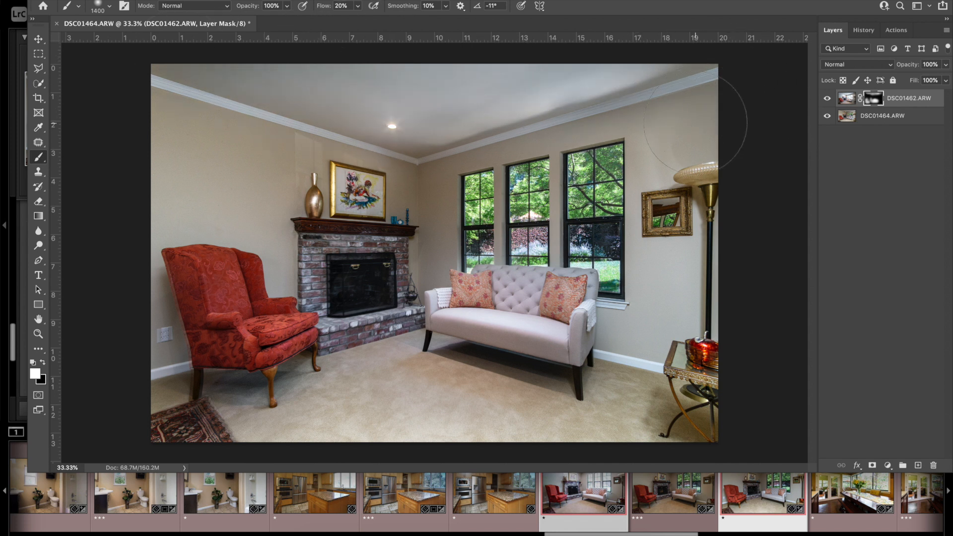
# Step: Compare the blend with the DSC01462.ARW layer hidden and shown, and paint its mask white over the lamp, side table and wall above the fireplace
pyautogui.click(826, 100)
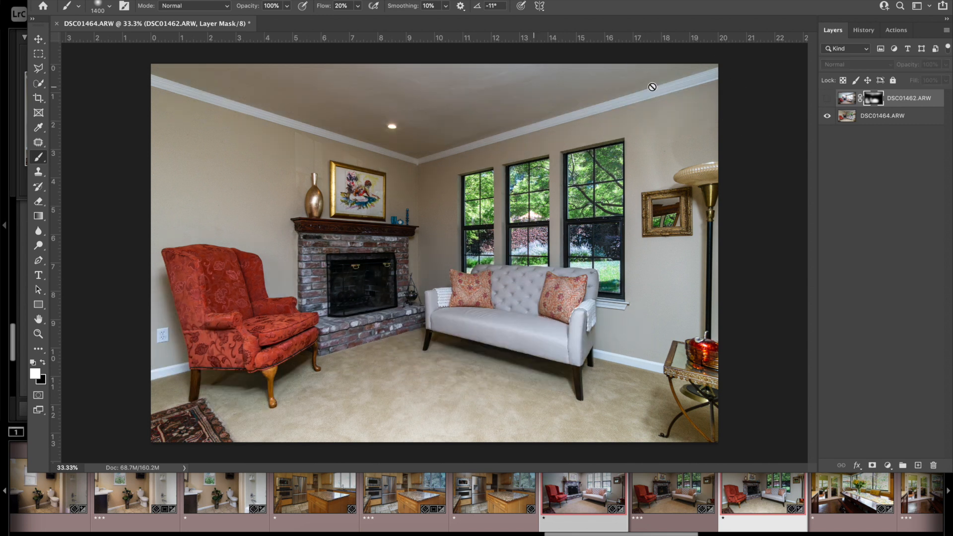
pyautogui.click(827, 98)
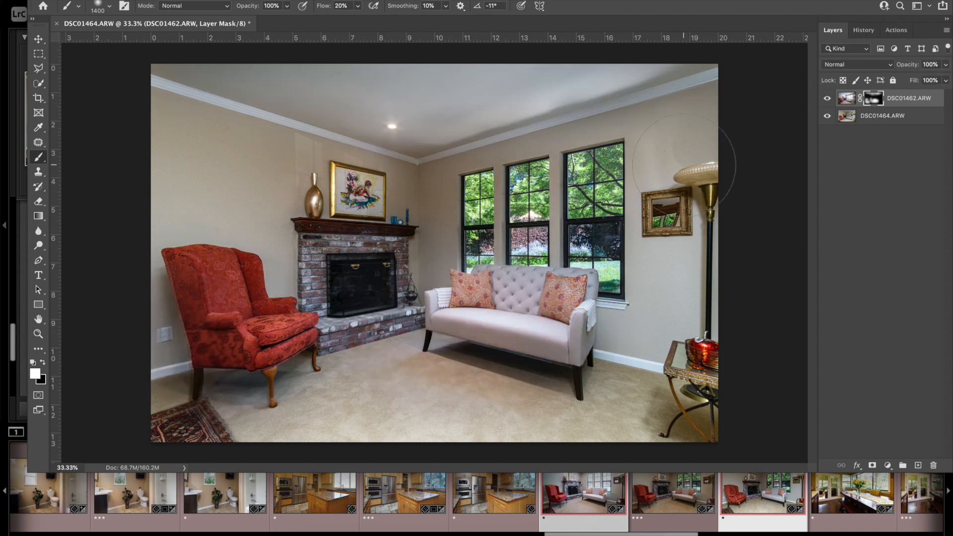
pyautogui.moveTo(688, 173)
pyautogui.mouseDown()
pyautogui.moveTo(677, 305)
pyautogui.moveTo(702, 154)
pyautogui.moveTo(675, 294)
pyautogui.moveTo(558, 351)
pyautogui.moveTo(625, 446)
pyautogui.moveTo(784, 468)
pyautogui.moveTo(727, 384)
pyautogui.moveTo(646, 402)
pyautogui.moveTo(675, 413)
pyautogui.moveTo(633, 416)
pyautogui.moveTo(678, 406)
pyautogui.moveTo(640, 371)
pyautogui.moveTo(625, 414)
pyautogui.mouseUp()
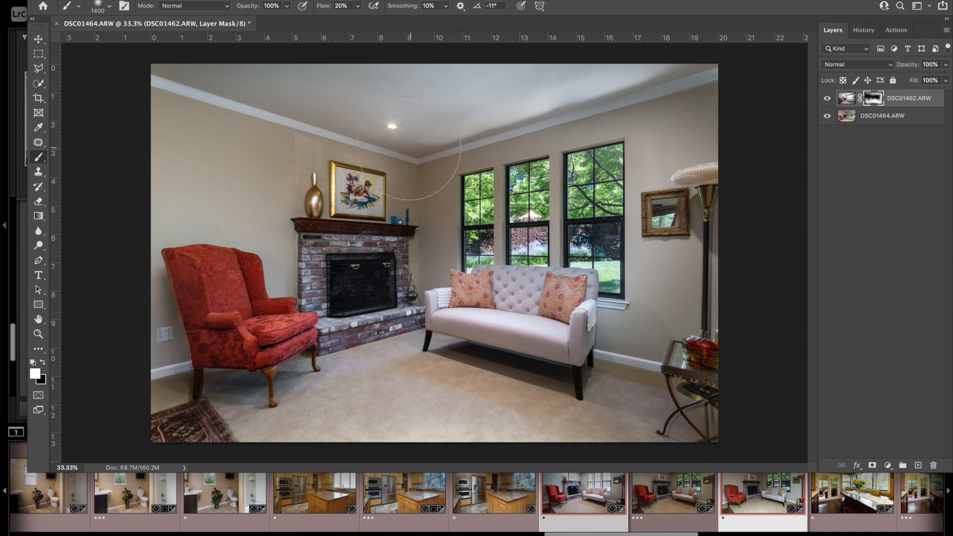
pyautogui.moveTo(394, 147); pyautogui.dragTo(349, 166)
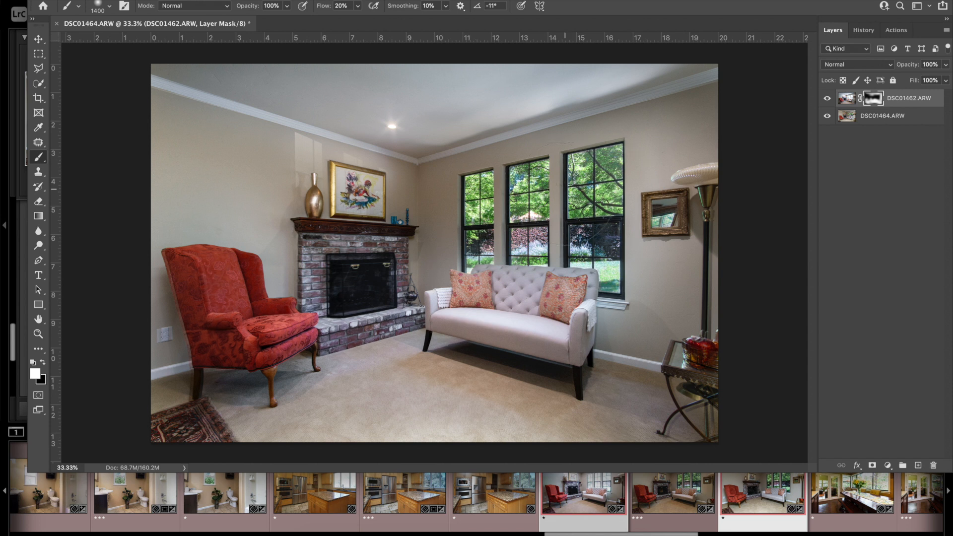
# Step: Reduce the brush size to 1200 and lightly paint white on the DSC01462.ARW layer's mask over the three windows
pyautogui.click(562, 195)
pyautogui.press('[')
pyautogui.moveTo(479, 201)
pyautogui.mouseDown()
pyautogui.moveTo(592, 204)
pyautogui.moveTo(590, 235)
pyautogui.moveTo(516, 265)
pyautogui.mouseUp()
pyautogui.moveTo(494, 221); pyautogui.dragTo(481, 193)
pyautogui.click(600, 164)
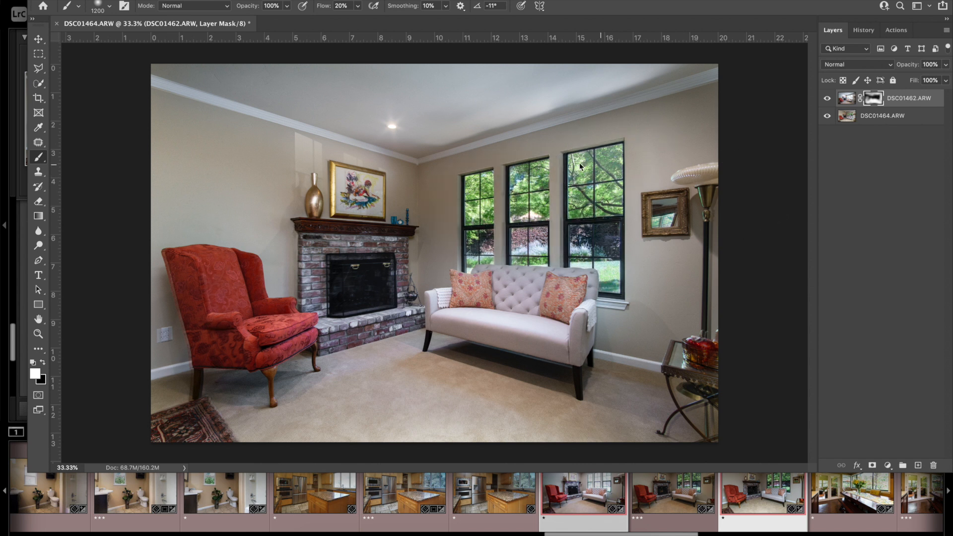